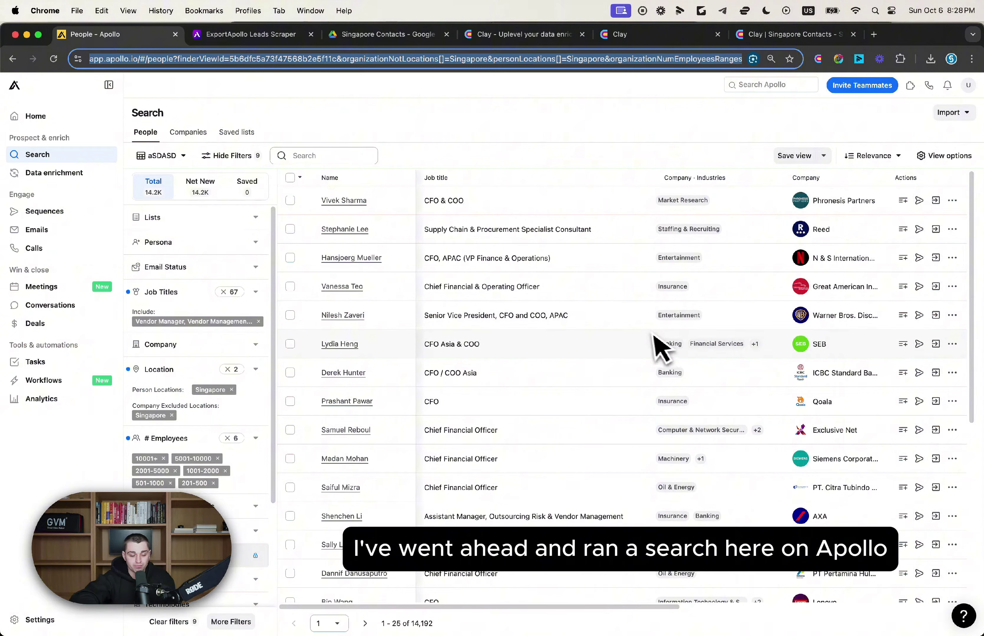
Review the job title, location and employee-count filters applied to the Apollo people search
scroll(174, 335, down, 2)
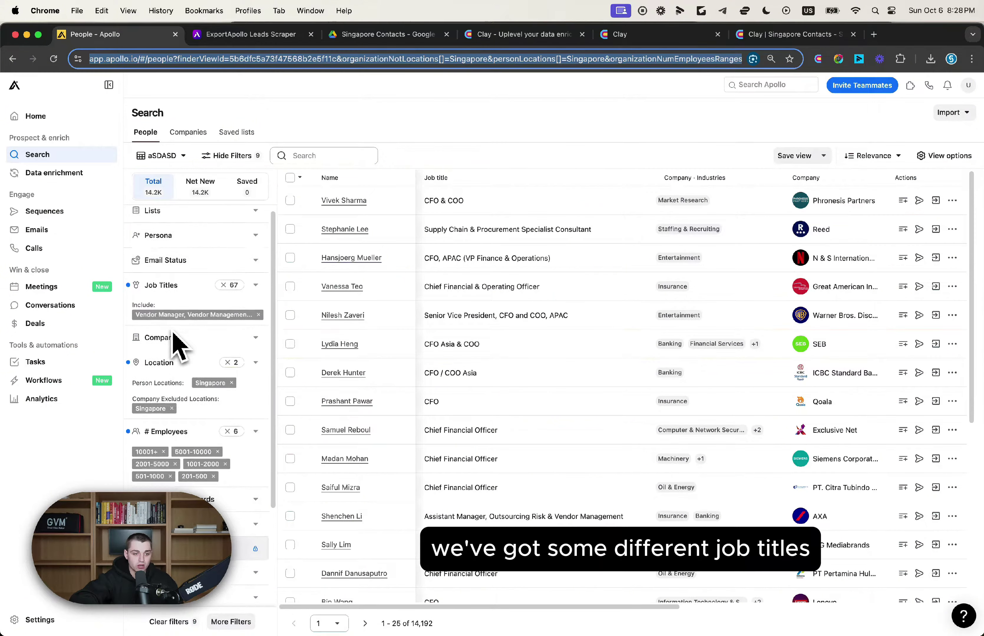
scroll(194, 418, down, 3)
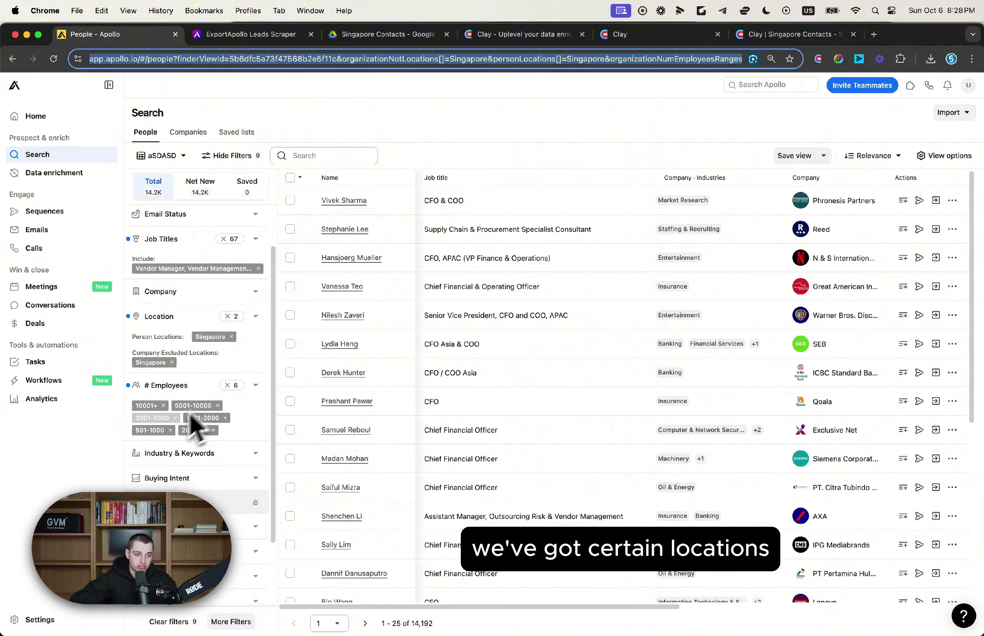
scroll(402, 392, right, 10)
scroll(403, 396, left, 10)
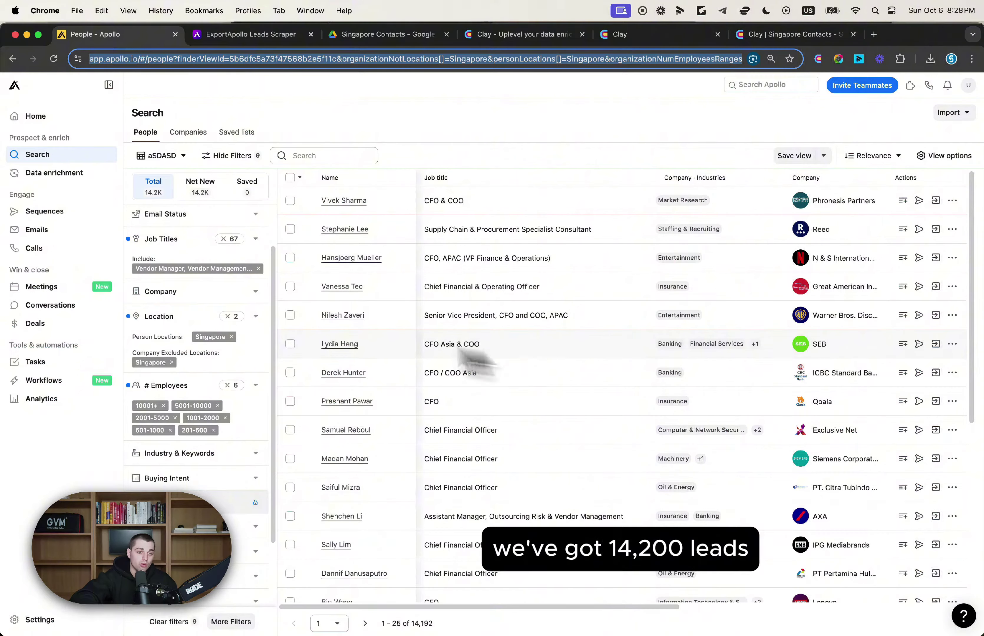
click(476, 180)
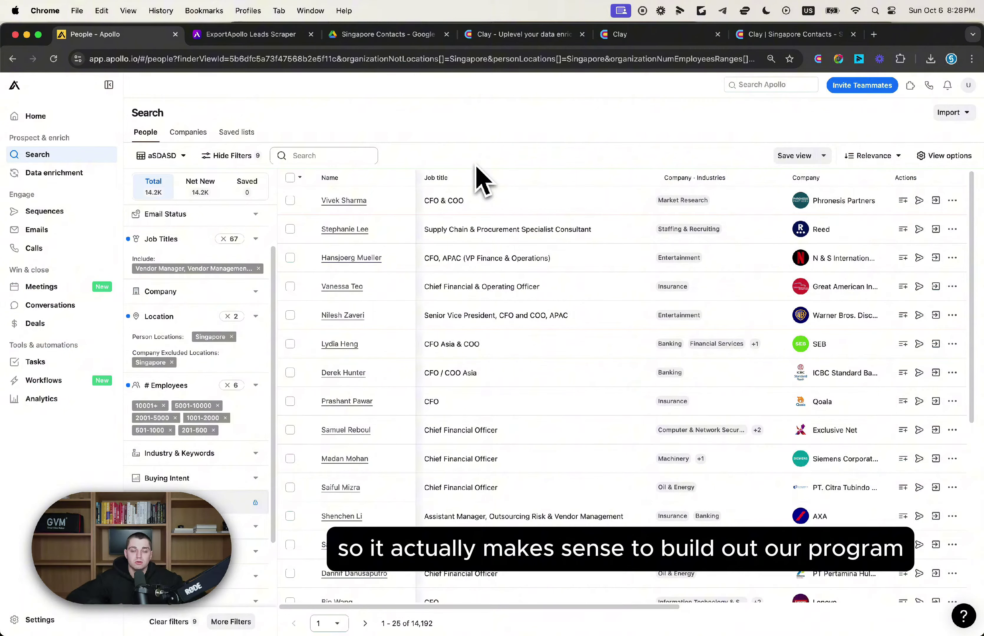
Copy the Apollo people search URL and set it as the Apollo Search Link on the ExportApollo dashboard
click(408, 60)
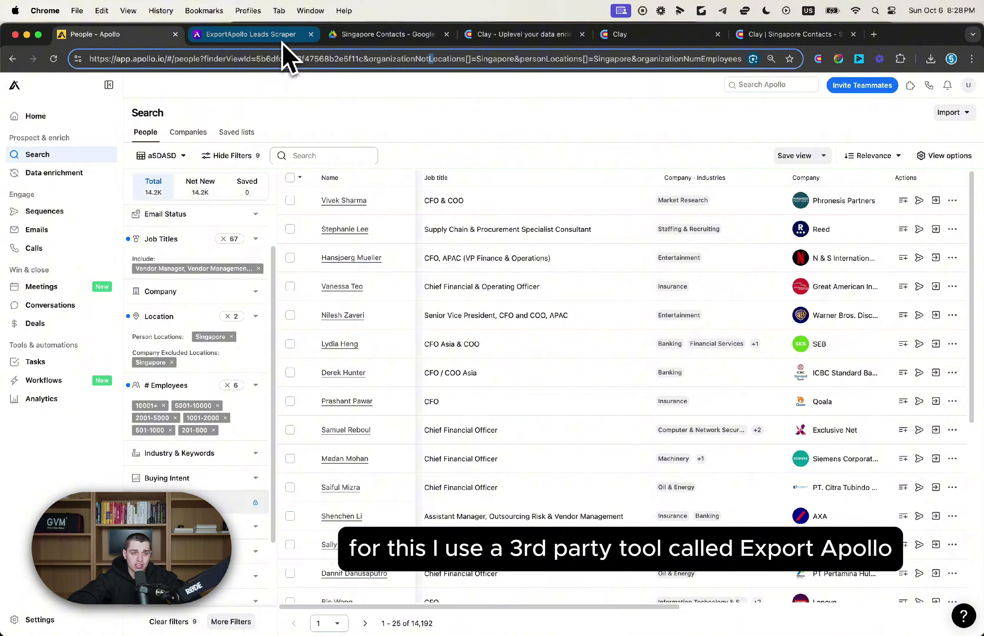
triple_click(280, 57)
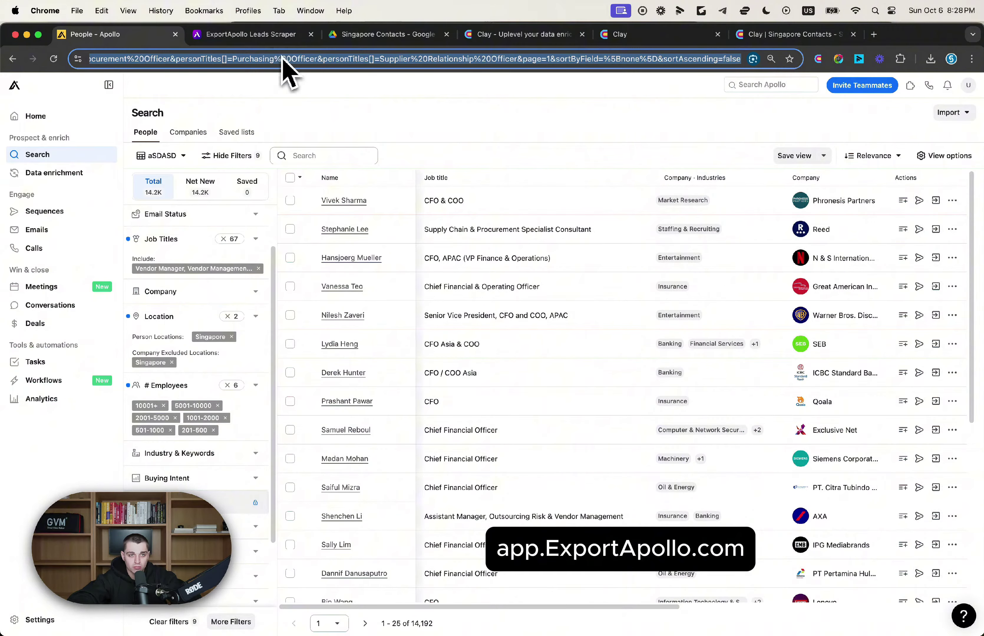
click(273, 40)
click(80, 131)
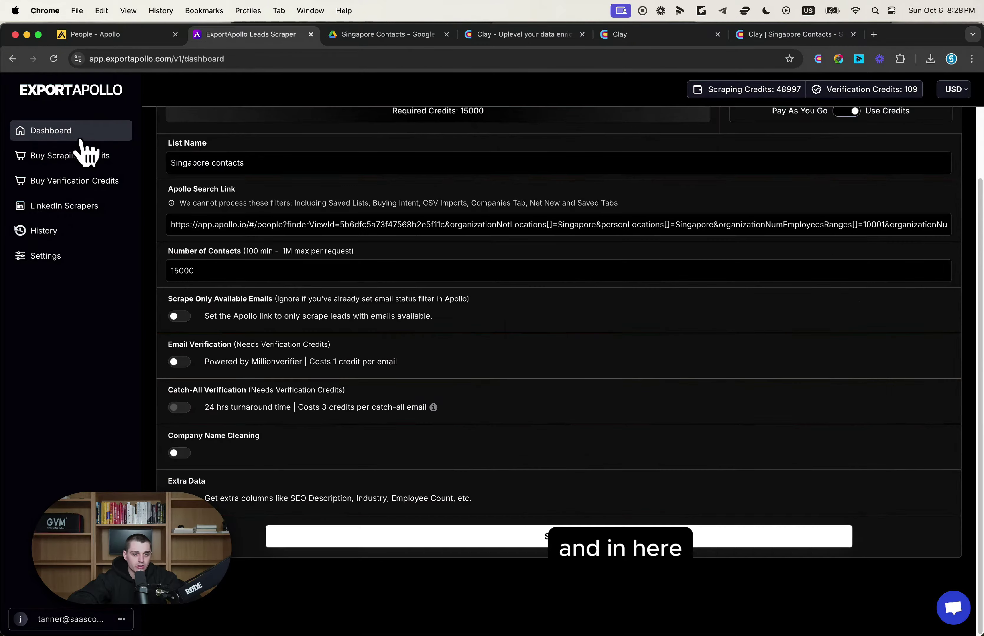
click(263, 224)
key(super+a)
key(super+v)
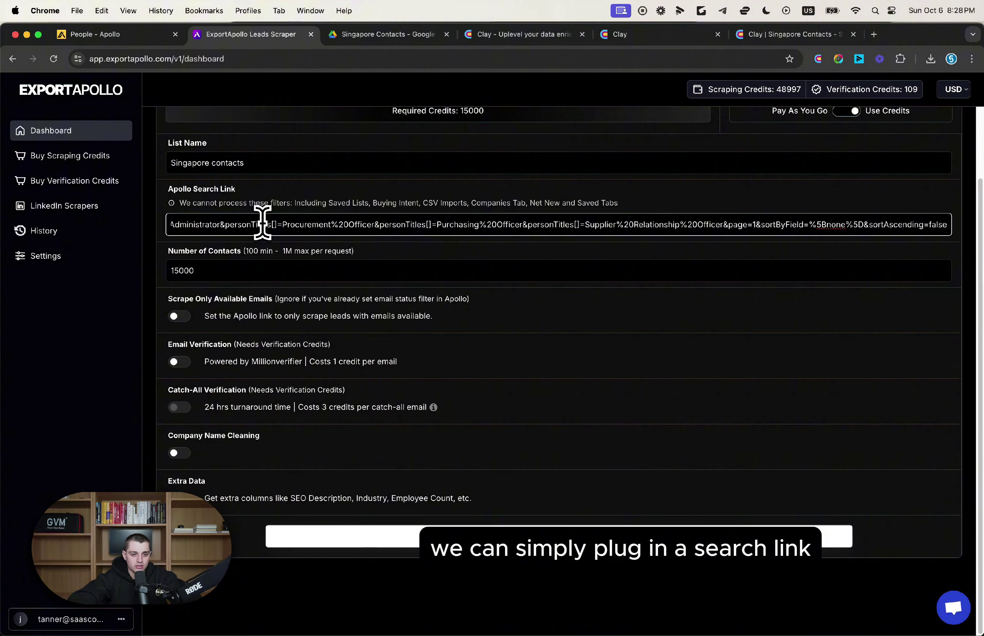
click(146, 35)
click(226, 36)
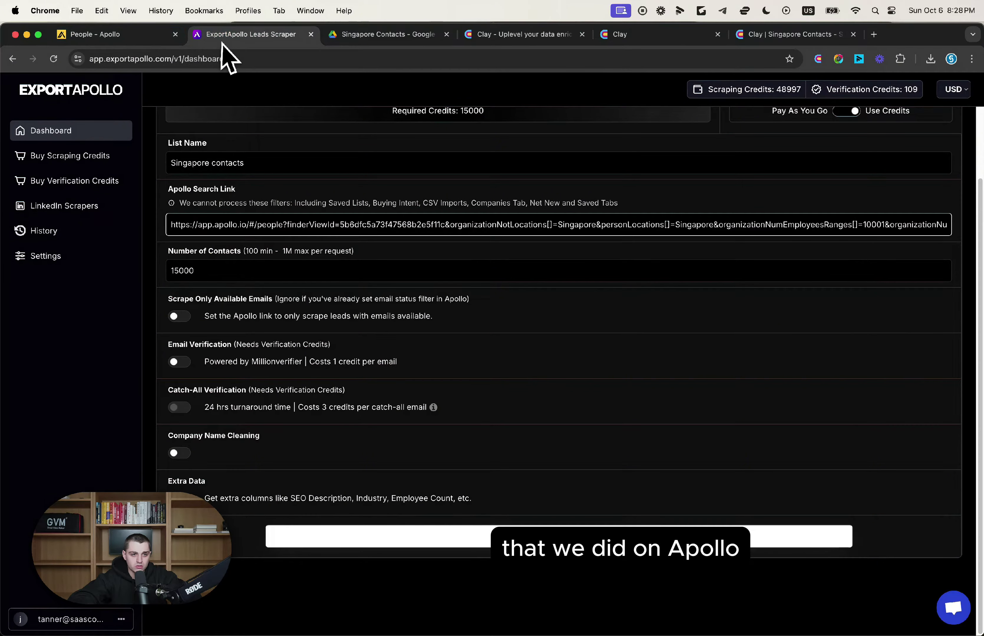
Set the number of contacts for the Singapore contacts scrape to 15000
key(Tab)
text(1)
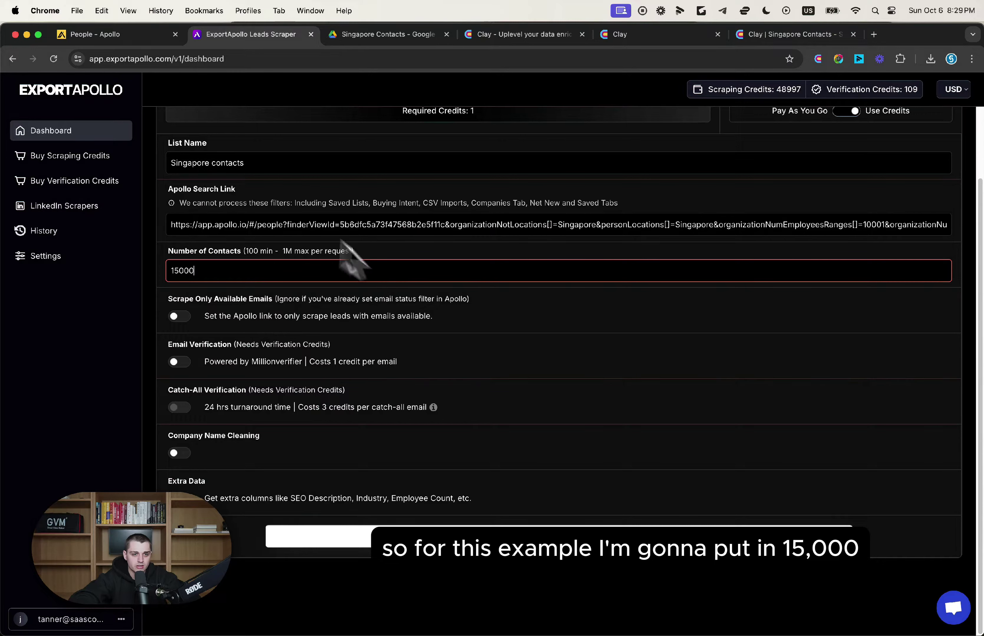
drag(247, 163, 188, 163)
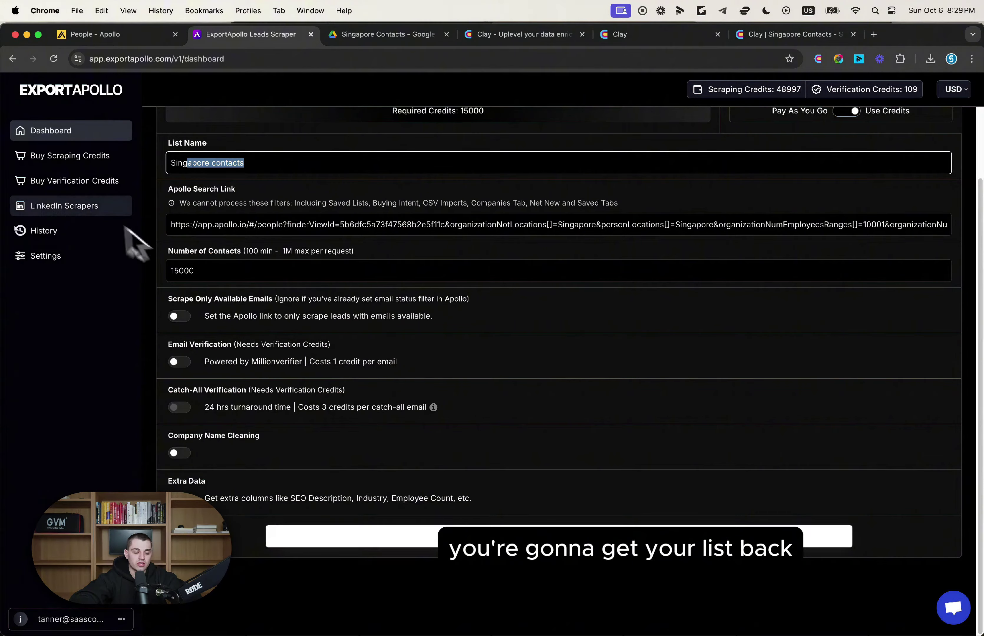
View the exported Singapore Contacts file in Google Drive, then close the extra file tab and switch to the Clay website
click(83, 239)
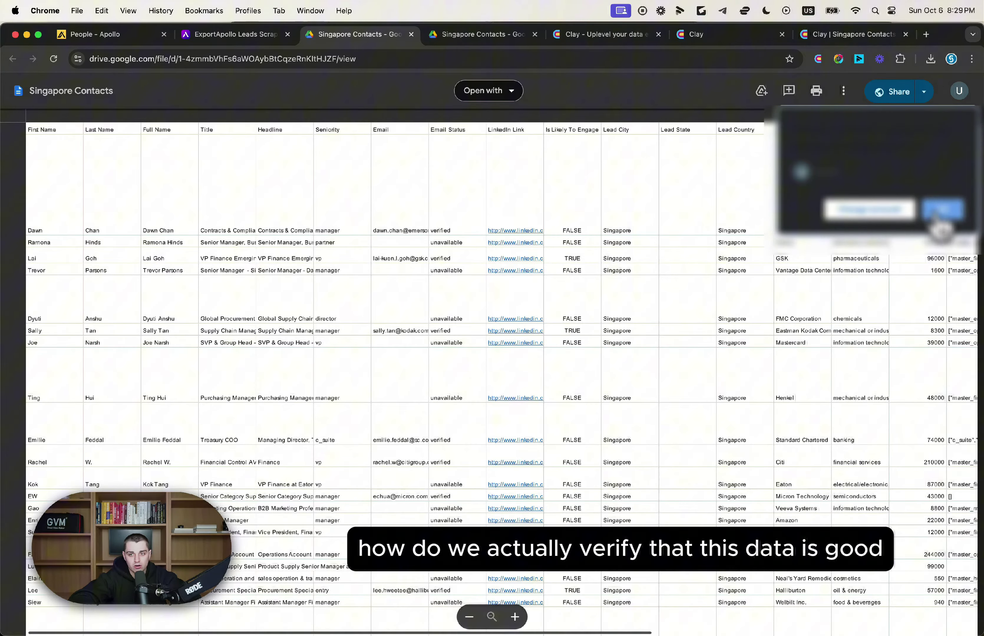
click(939, 215)
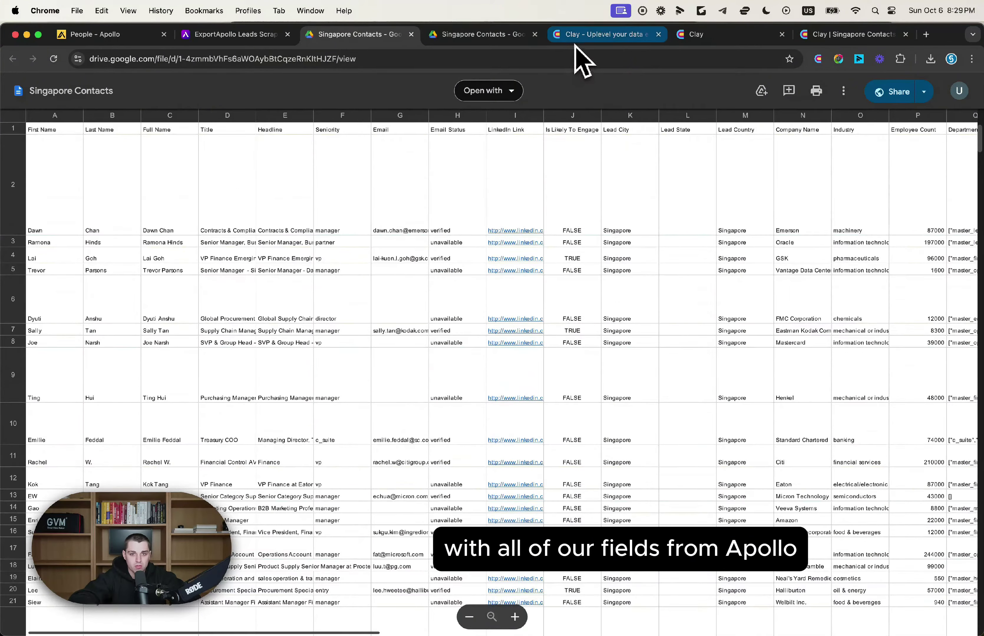
click(534, 34)
click(478, 36)
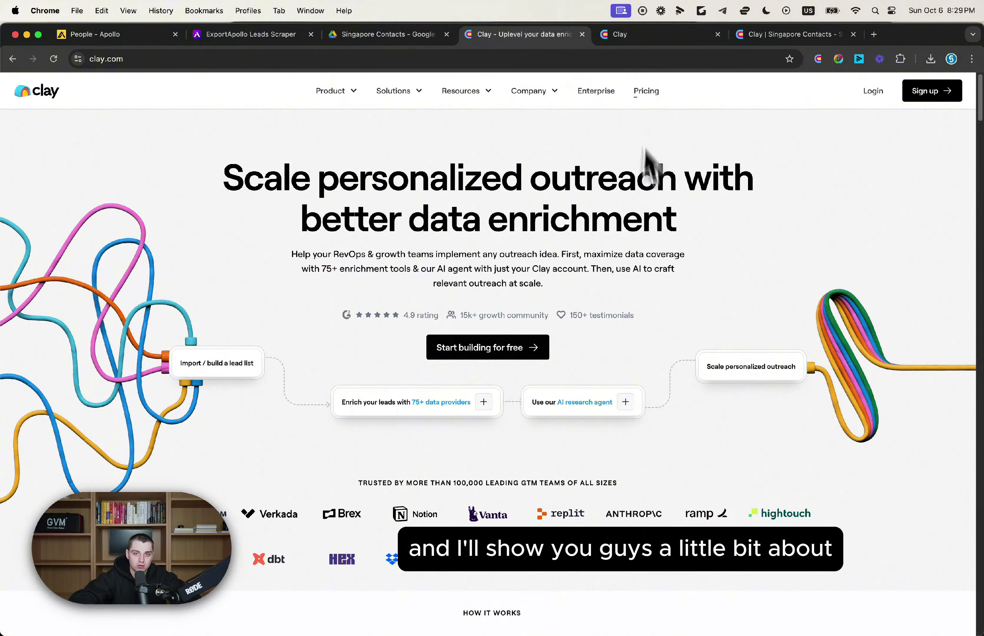
Try to create a new Clay table by importing people from the file Singapore Contacts - Singapore Contacts.csv
click(631, 34)
click(627, 130)
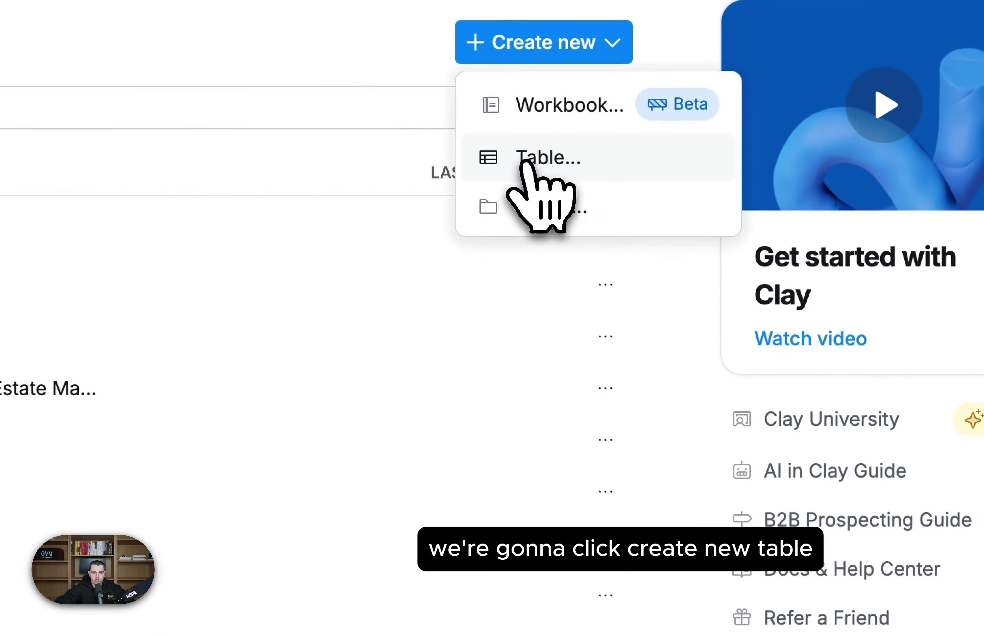
click(523, 164)
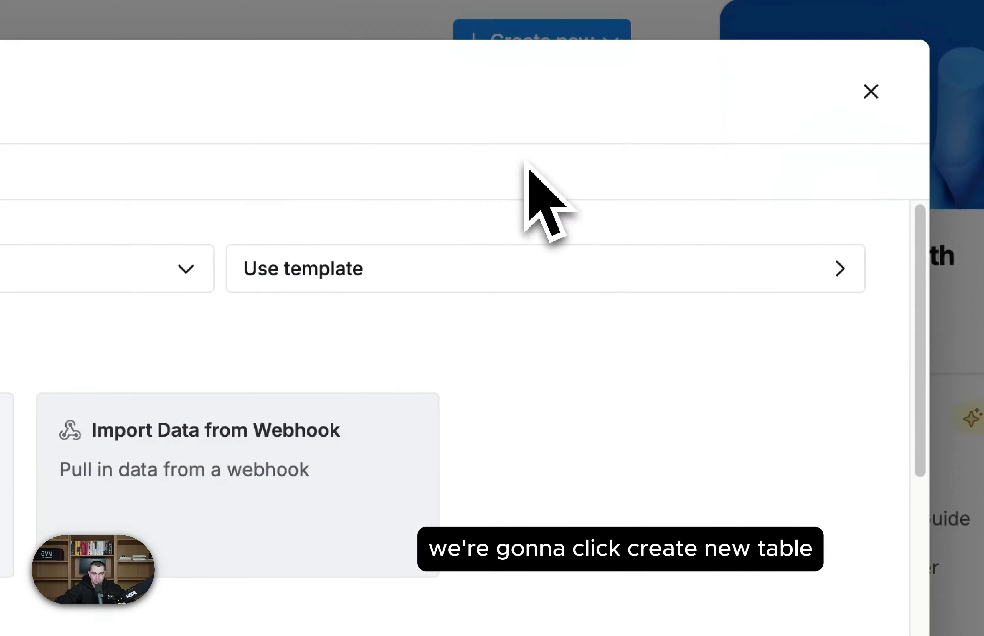
scroll(519, 570, down, 5)
scroll(573, 506, down, 8)
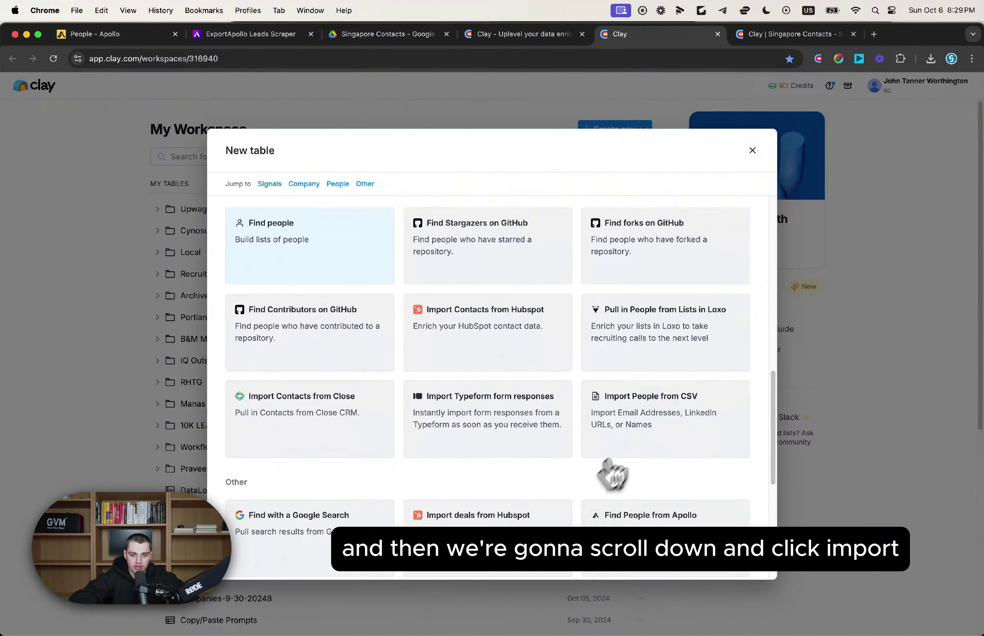
click(633, 448)
click(451, 361)
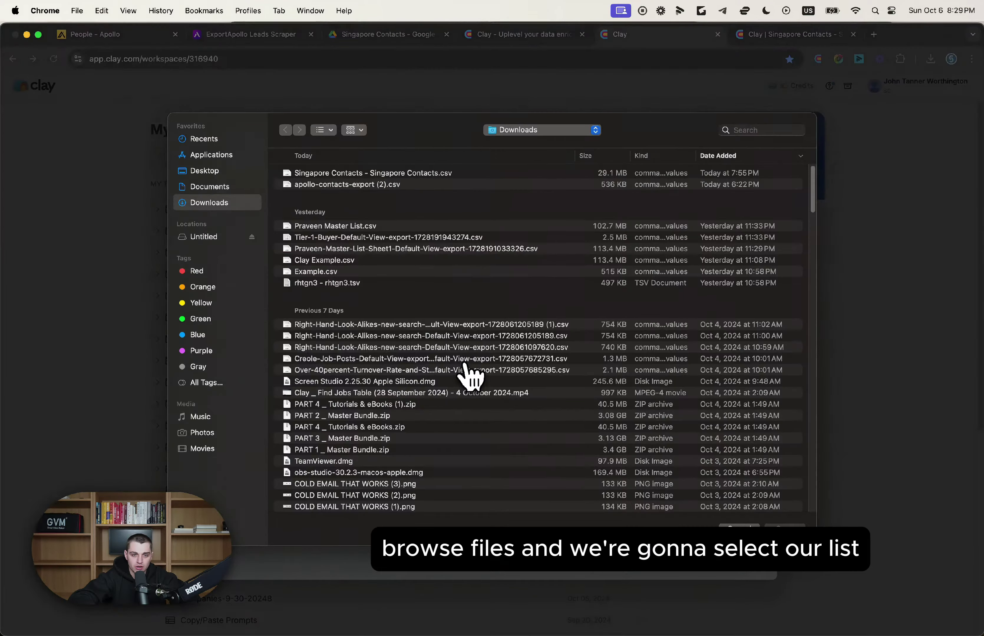
click(451, 174)
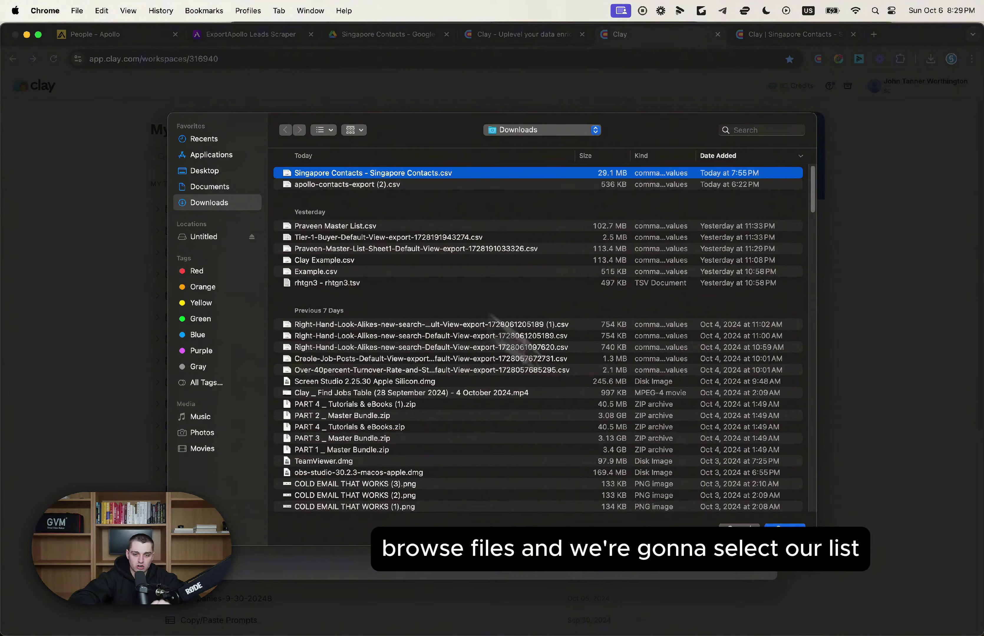
click(770, 530)
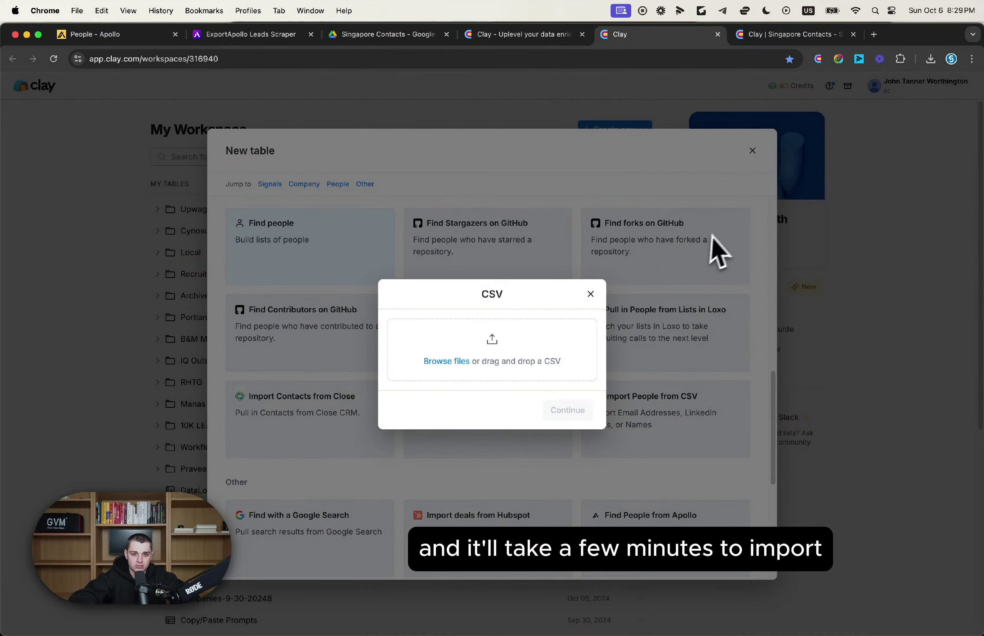
click(590, 293)
click(753, 151)
Switch to the already imported Singapore Contacts table in Clay and examine its name, title, seniority, email and email status columns
click(764, 37)
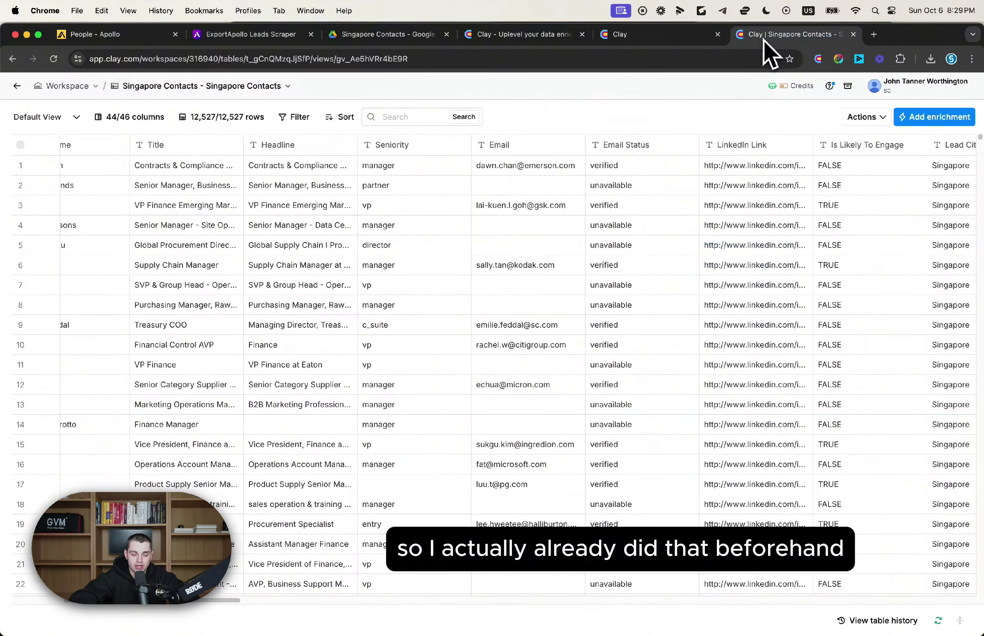
scroll(592, 199, left, 10)
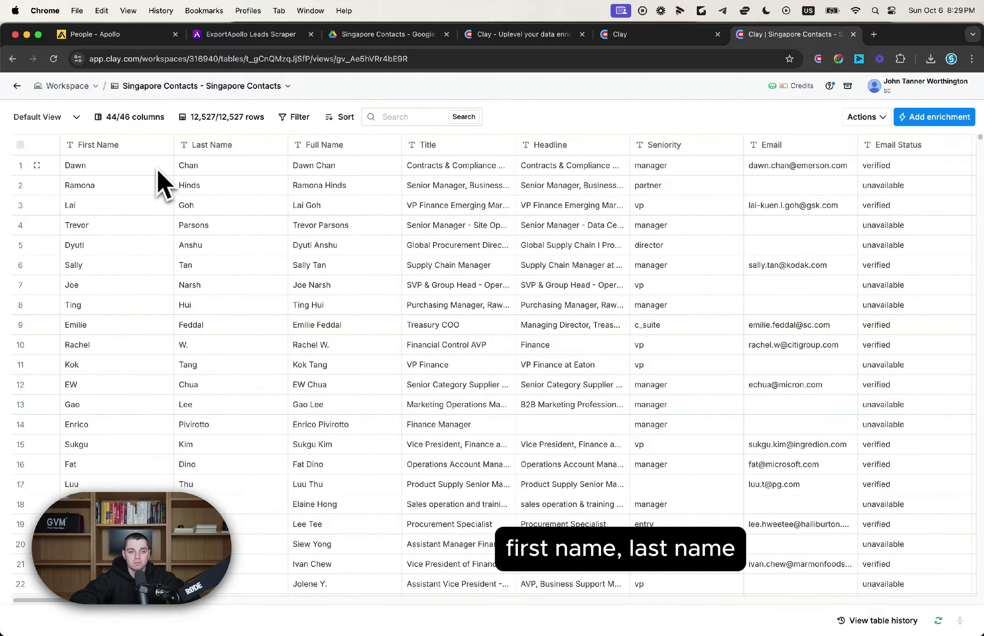
scroll(352, 197, right, 10)
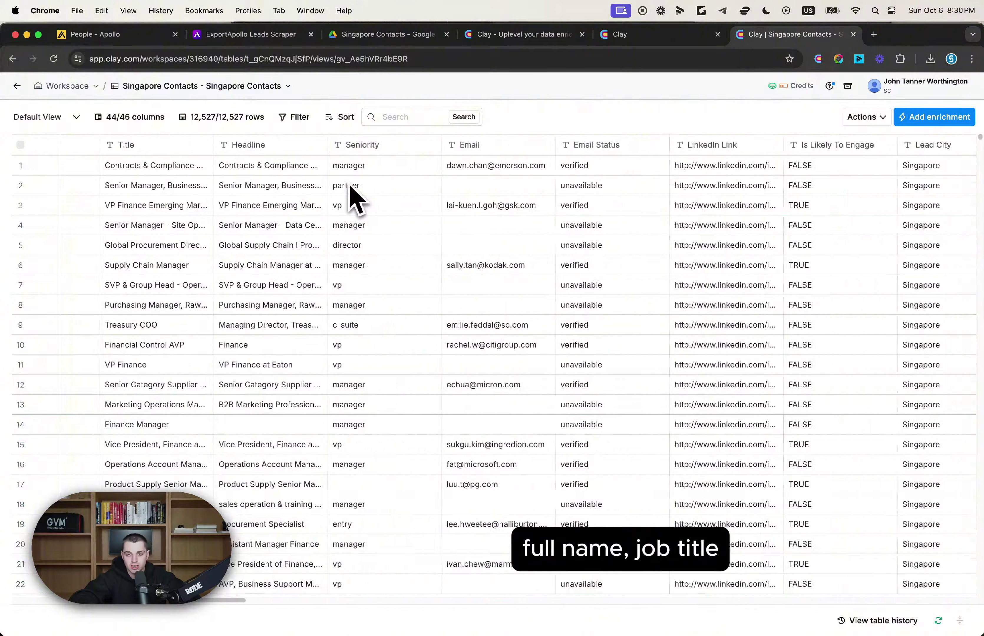
scroll(351, 192, right, 3)
scroll(351, 136, left, 8)
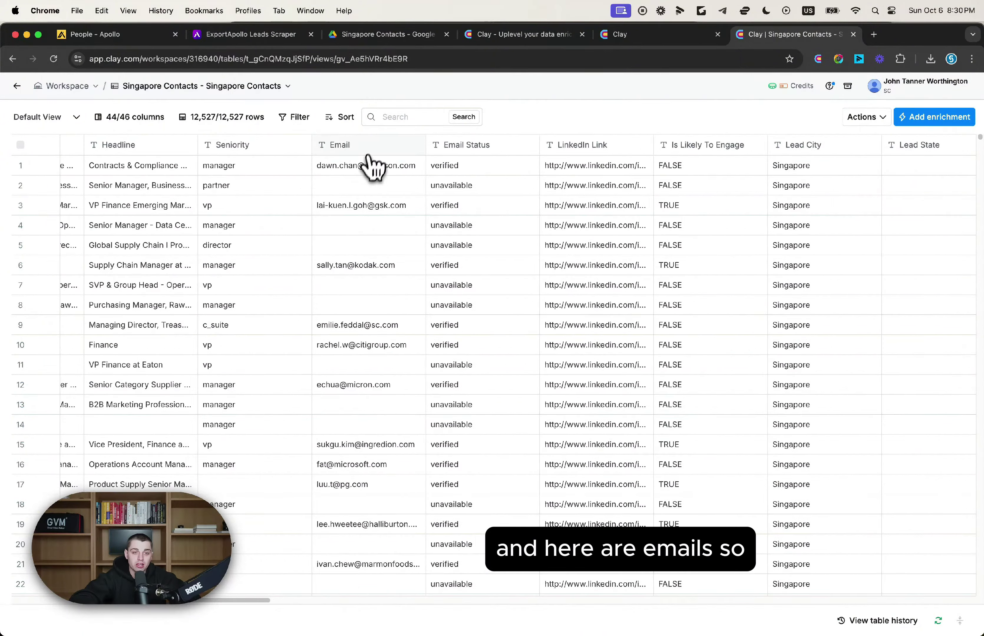
click(370, 149)
scroll(529, 149, left, 3)
click(685, 133)
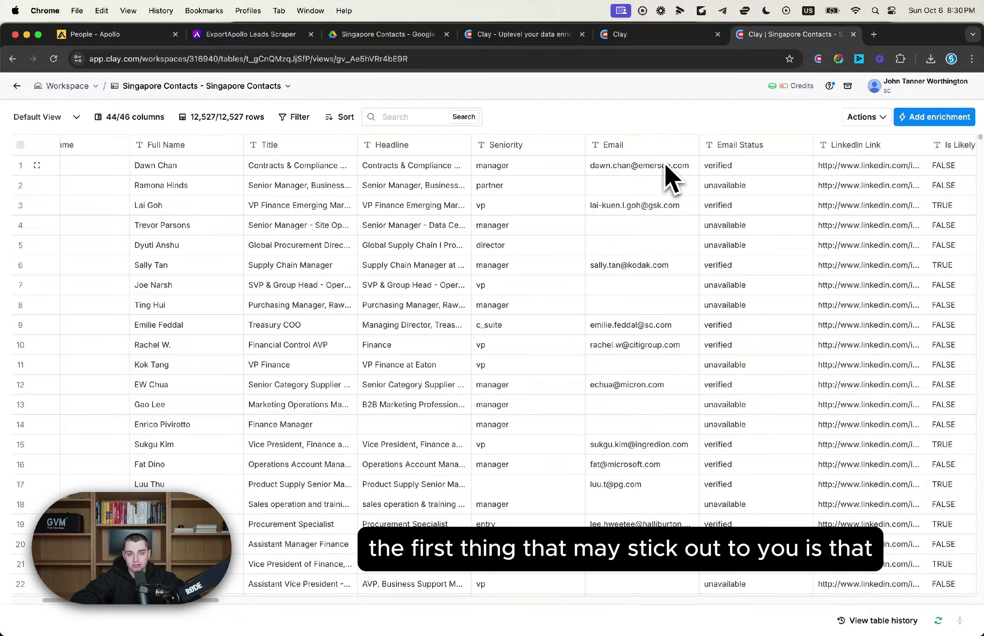
Filter the table to rows where Email is not empty
click(306, 119)
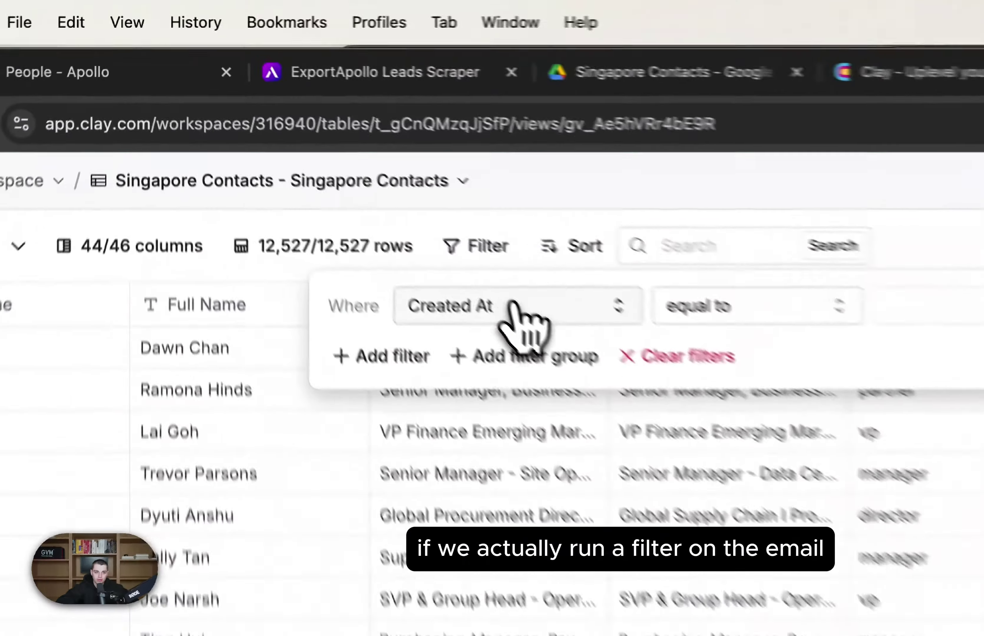
click(514, 308)
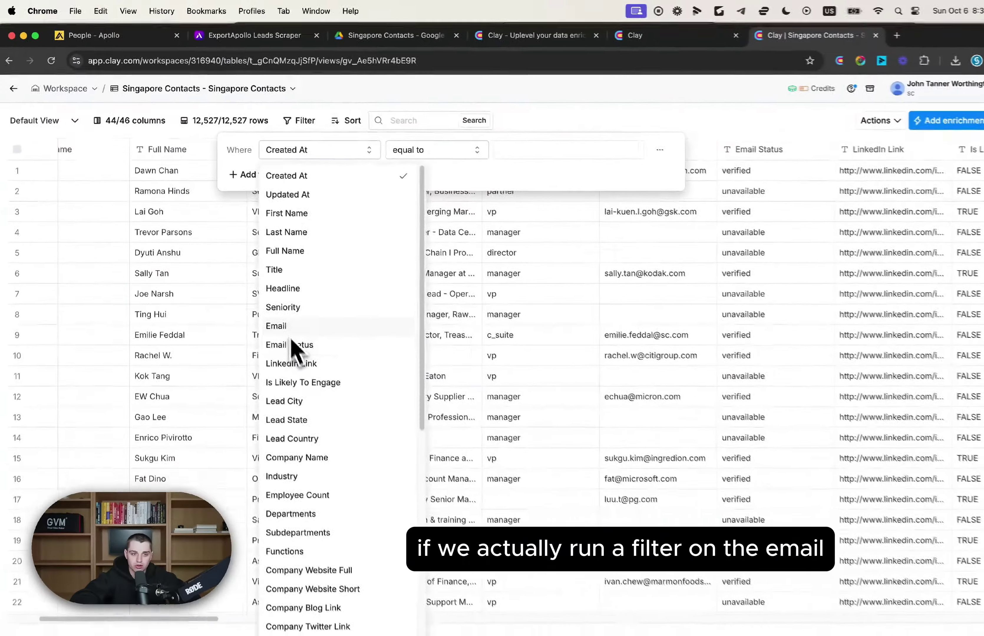
click(463, 633)
click(407, 149)
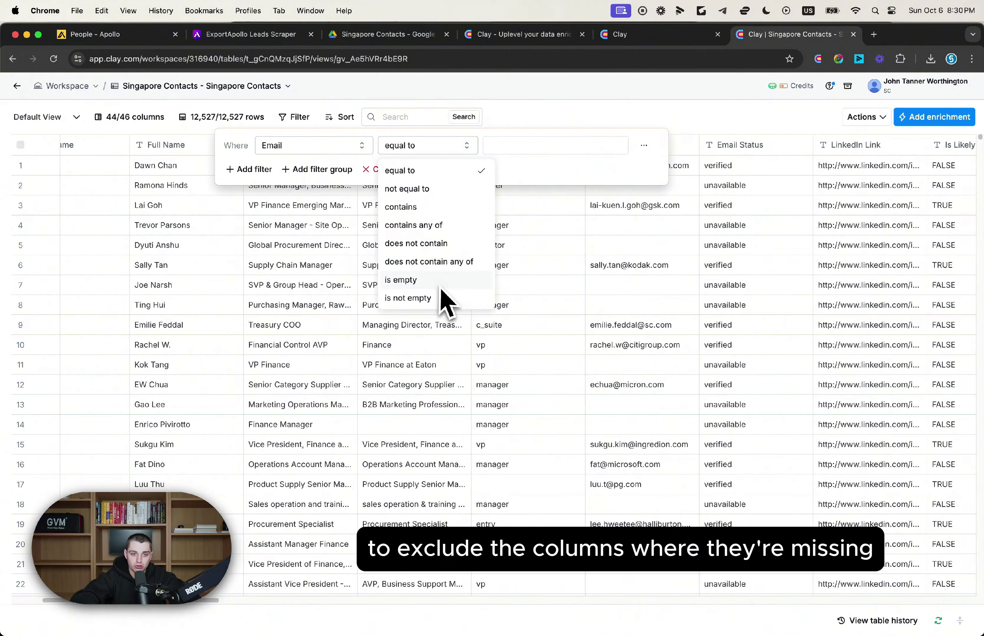
click(441, 299)
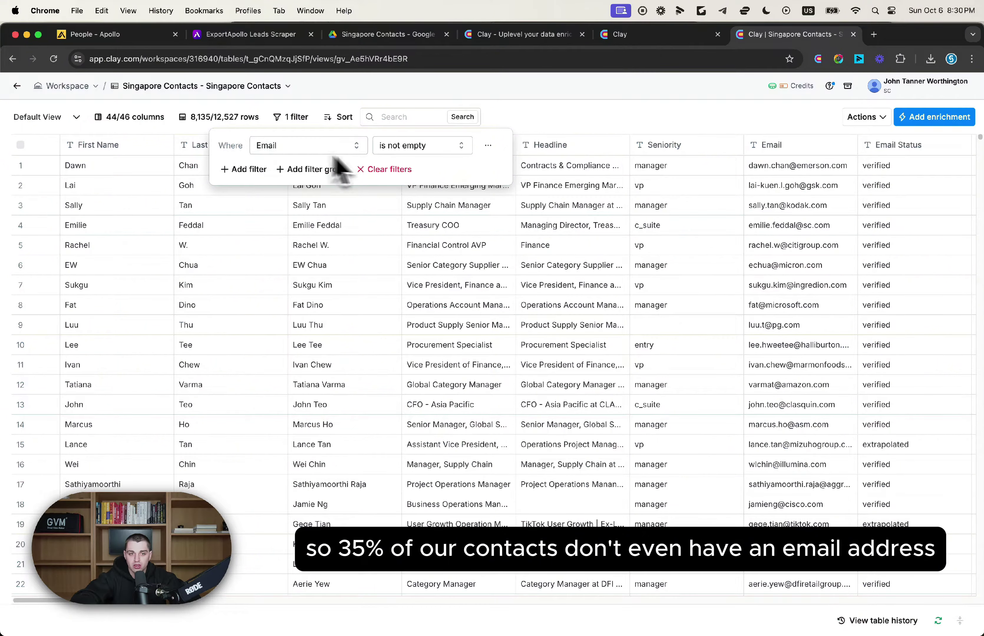
Clear the email filter from the table
click(345, 149)
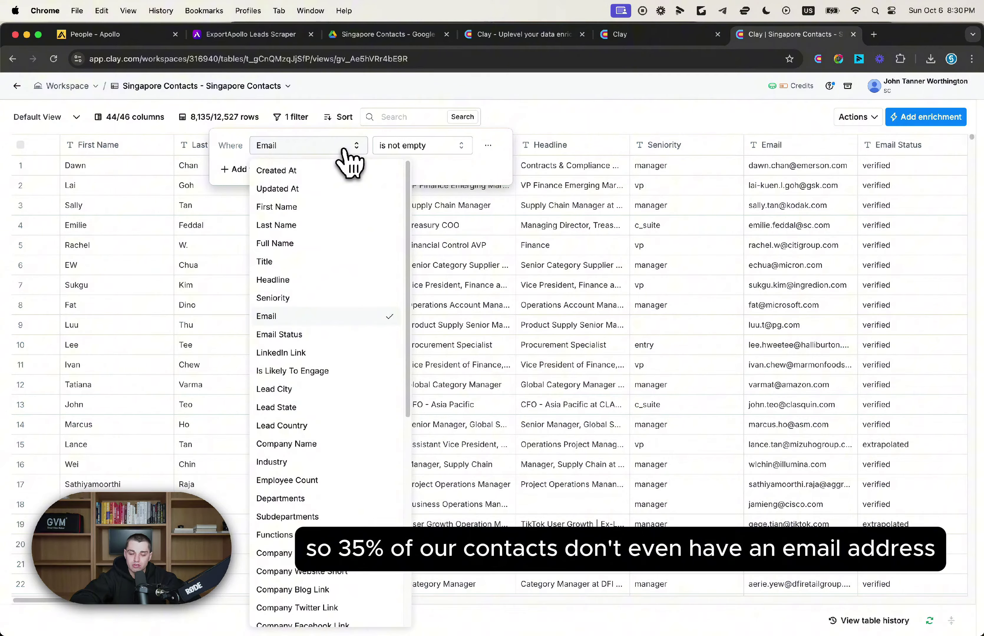
click(432, 174)
click(413, 171)
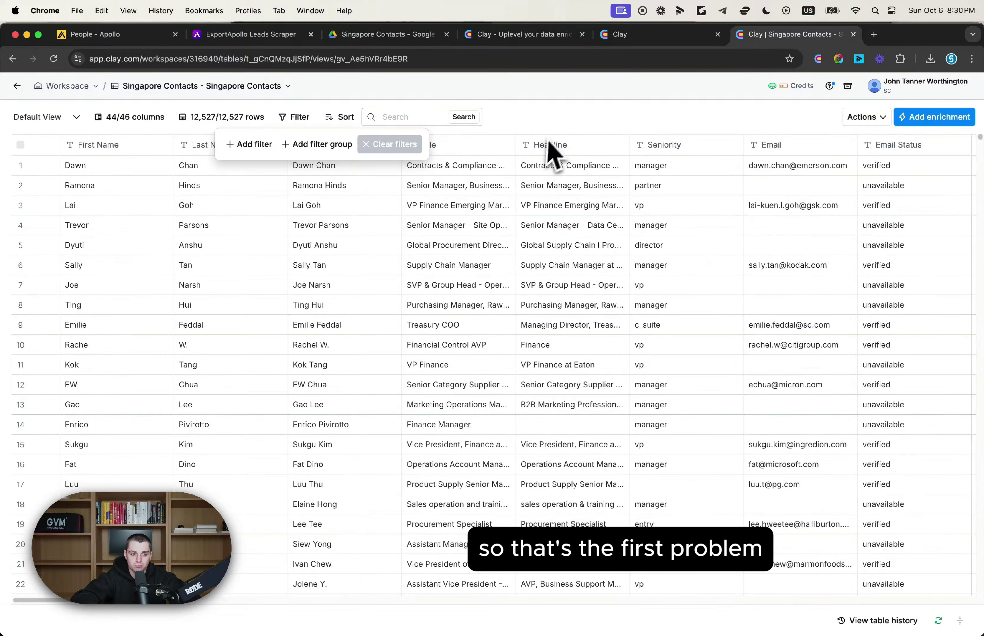
scroll(533, 244, right, 8)
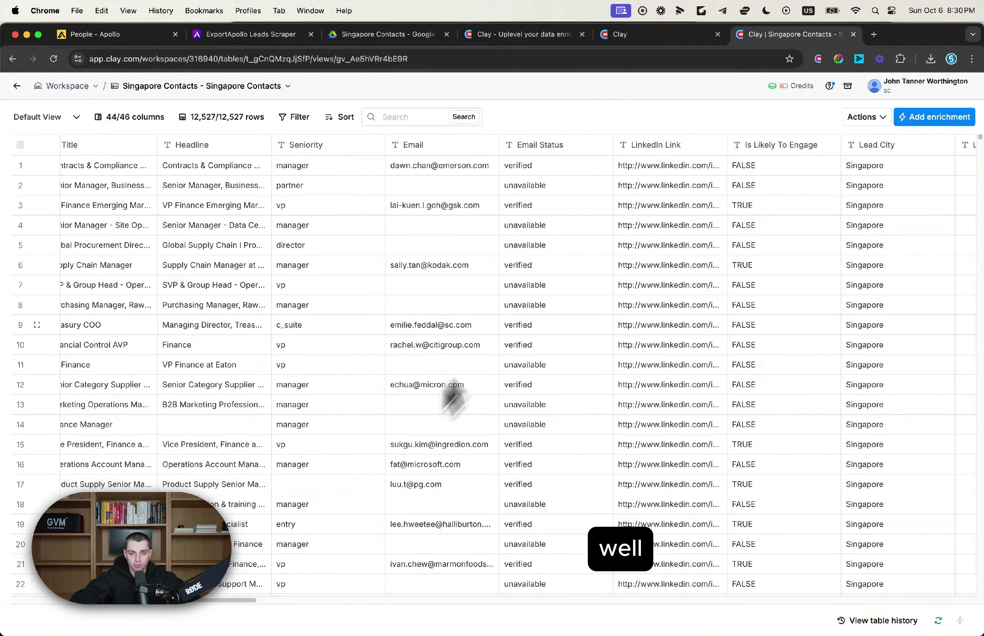
click(543, 147)
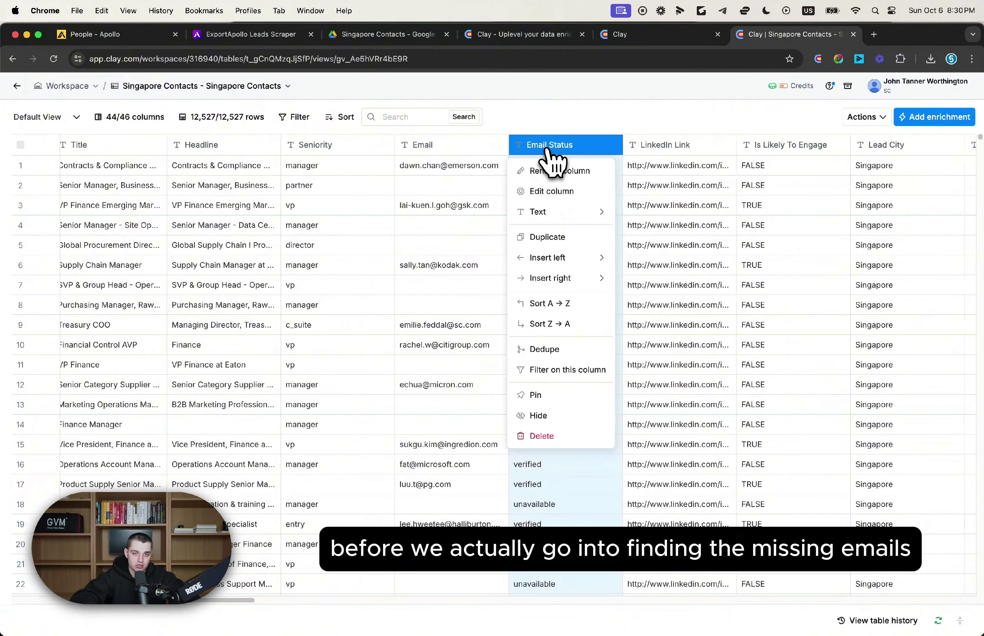
mouse_move(649, 219)
mouse_move(640, 264)
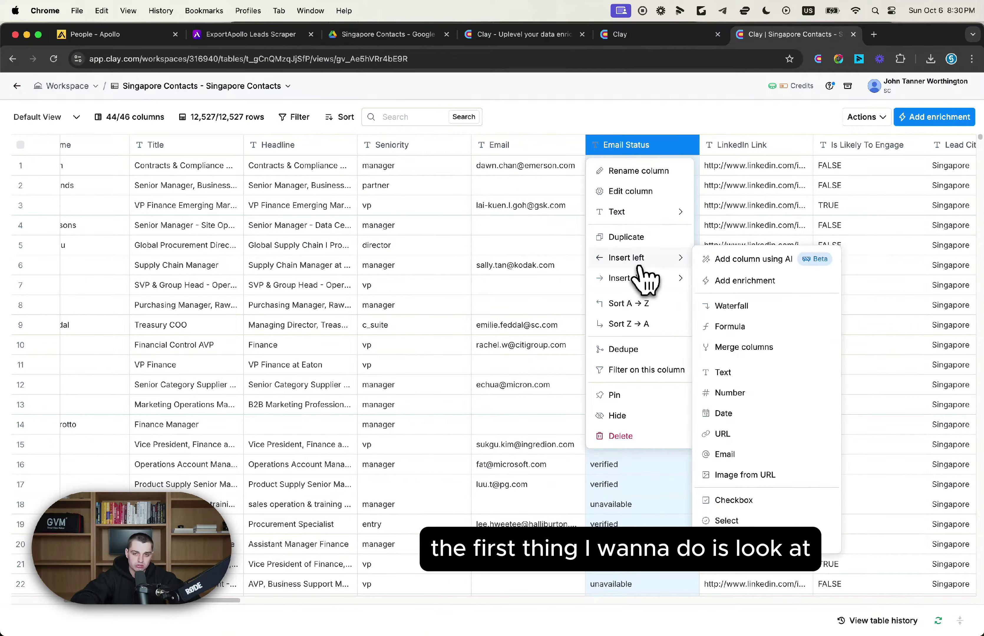
click(727, 280)
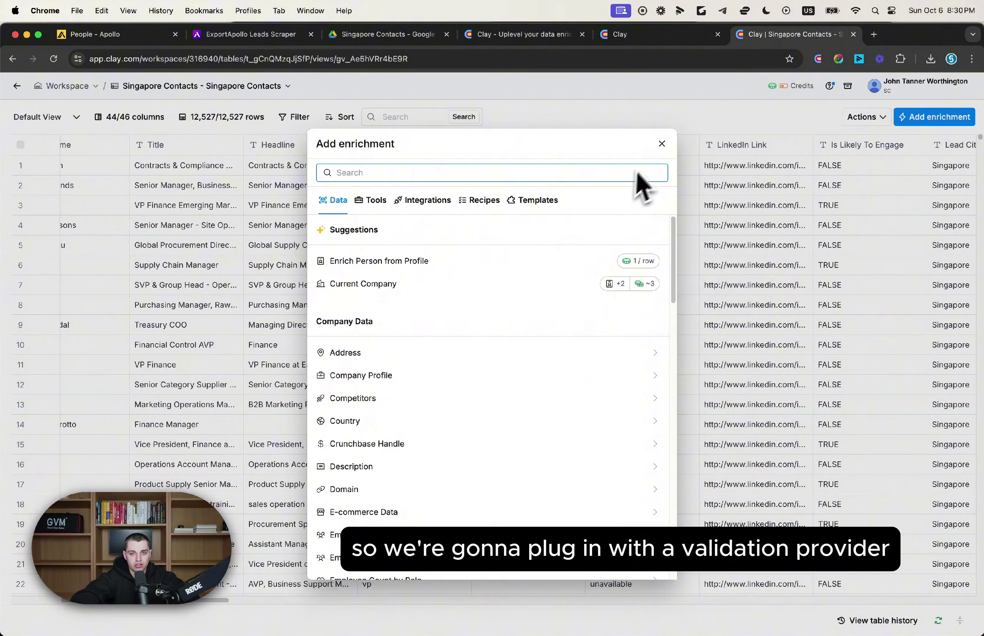
click(662, 144)
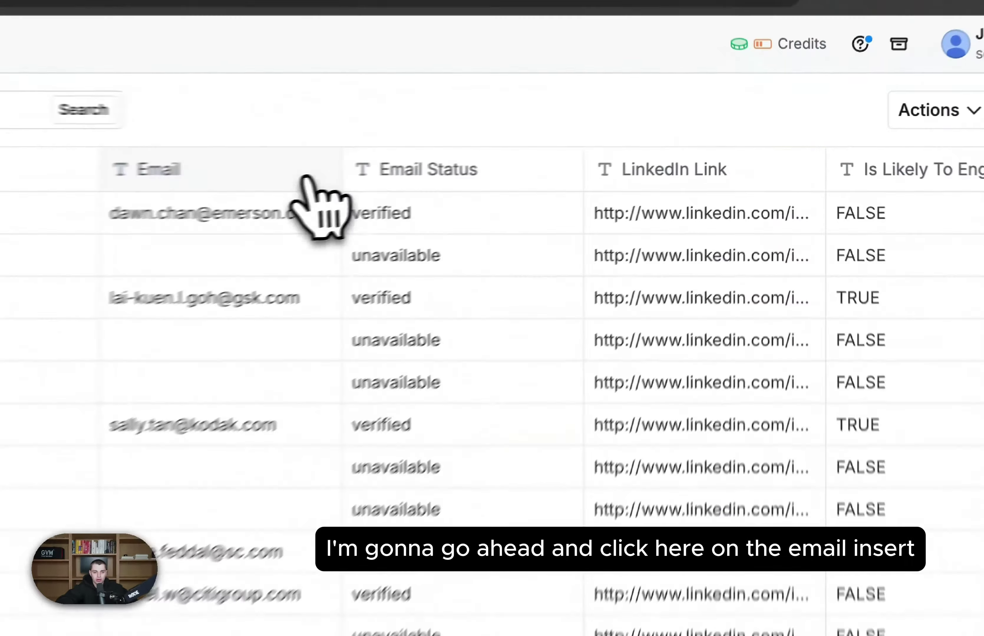
Insert a ZeroBounce Validate Email enrichment to the right of the Email column
click(557, 147)
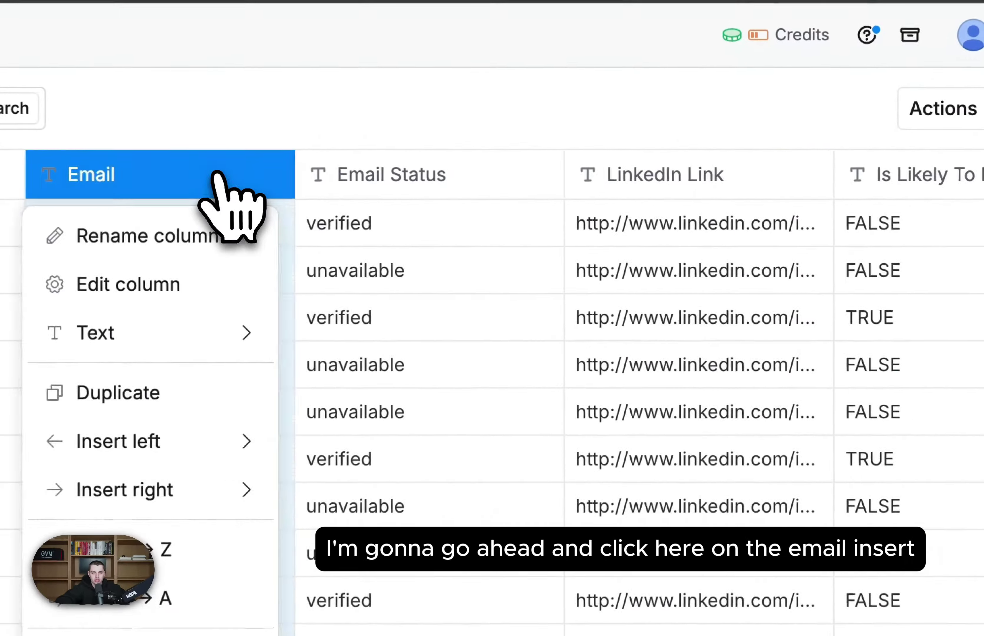
mouse_move(451, 492)
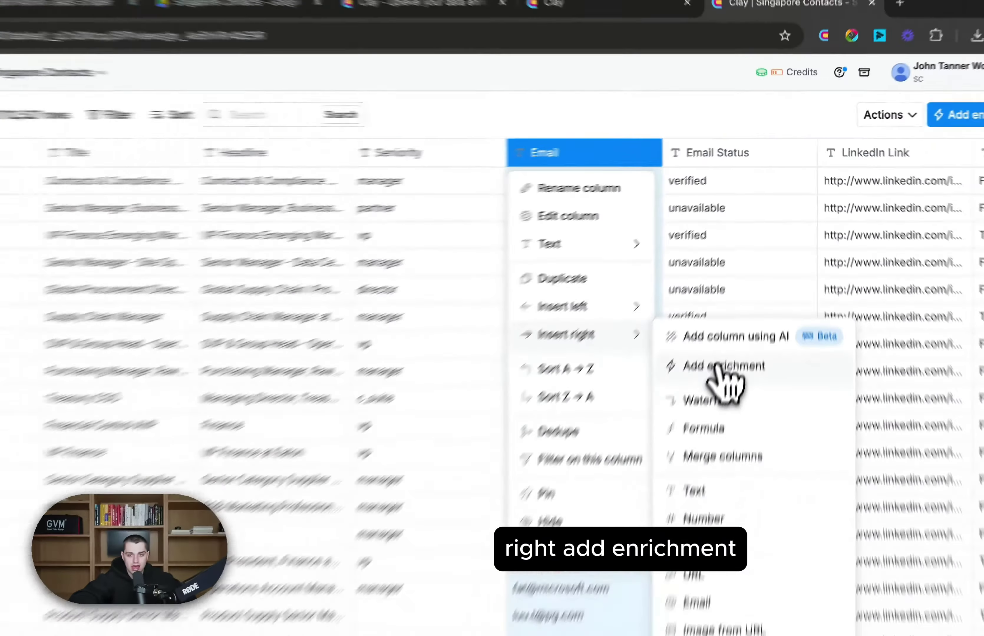
click(719, 366)
text(zer)
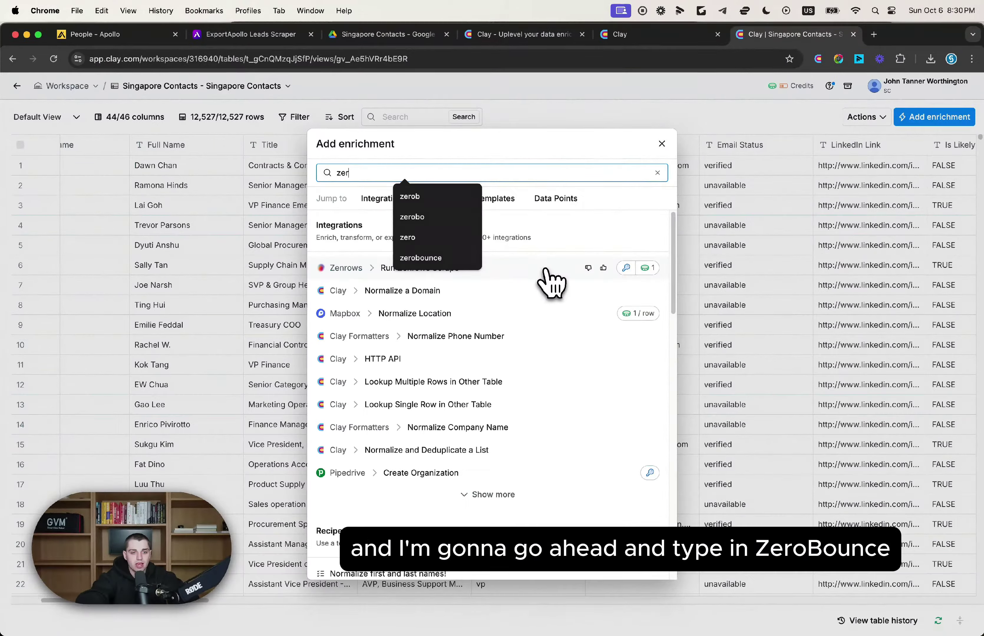
text(obounce)
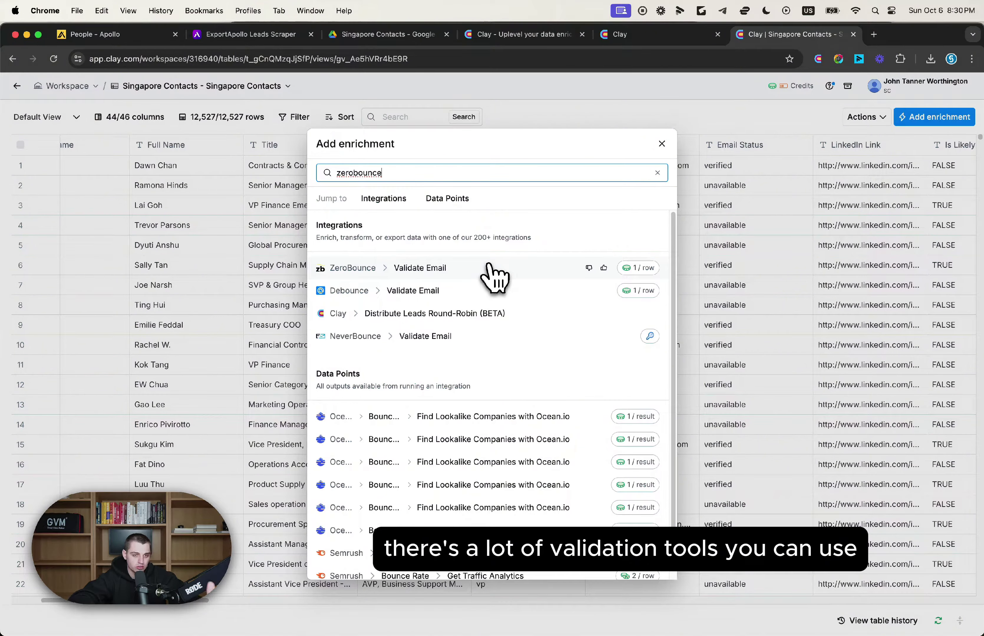
click(492, 273)
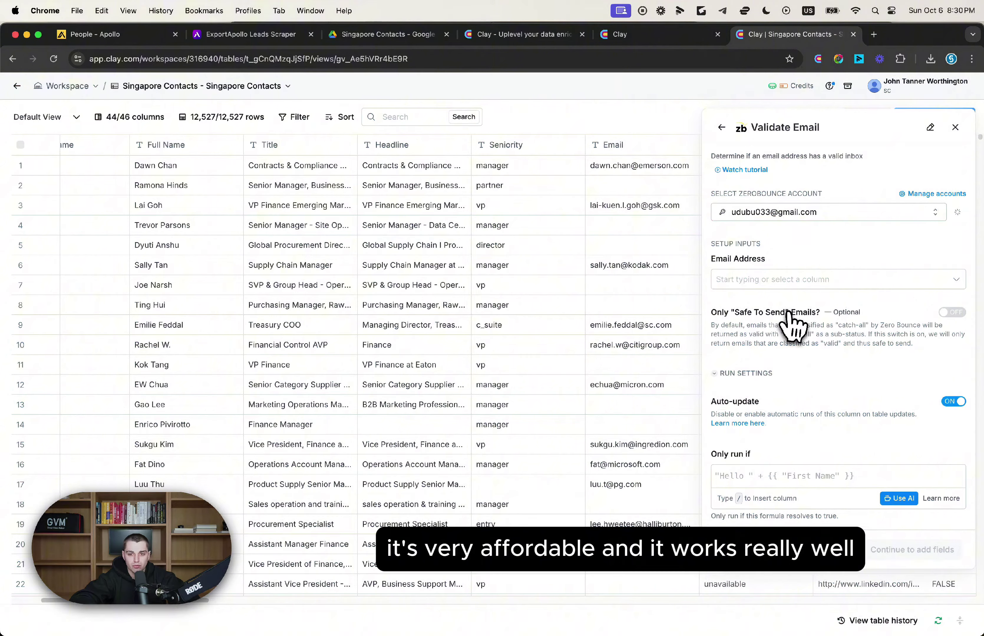
Use the Email column as the validation's email address input and restrict it to "Safe To Send" emails
click(818, 284)
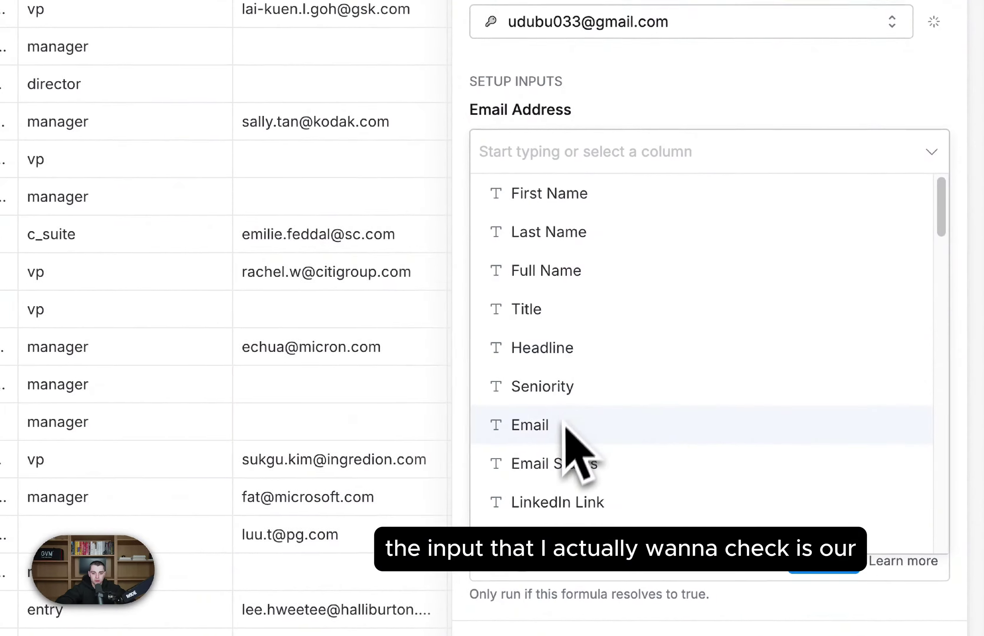
mouse_move(579, 428)
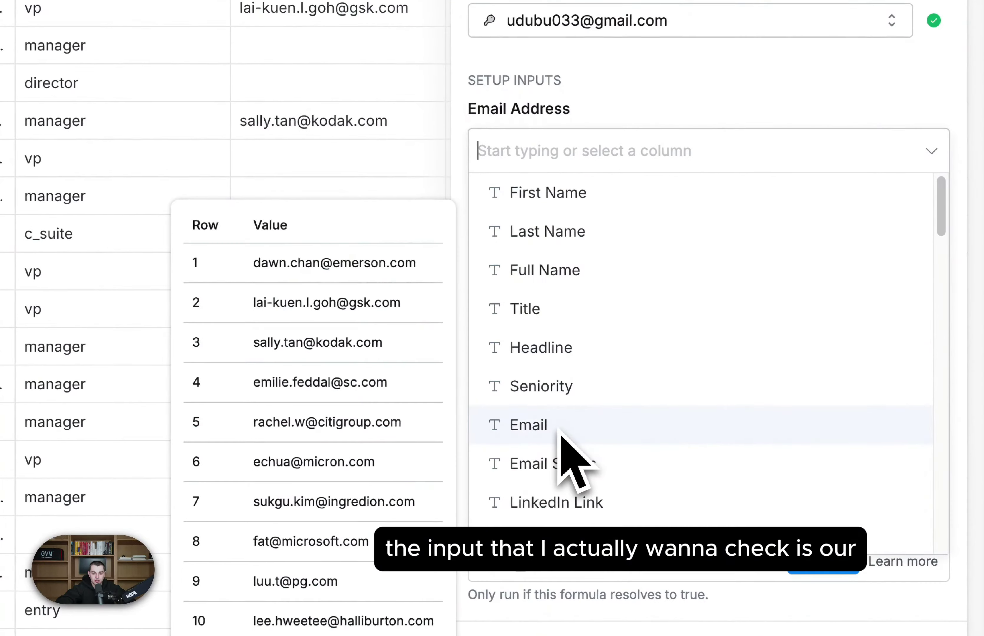
click(519, 437)
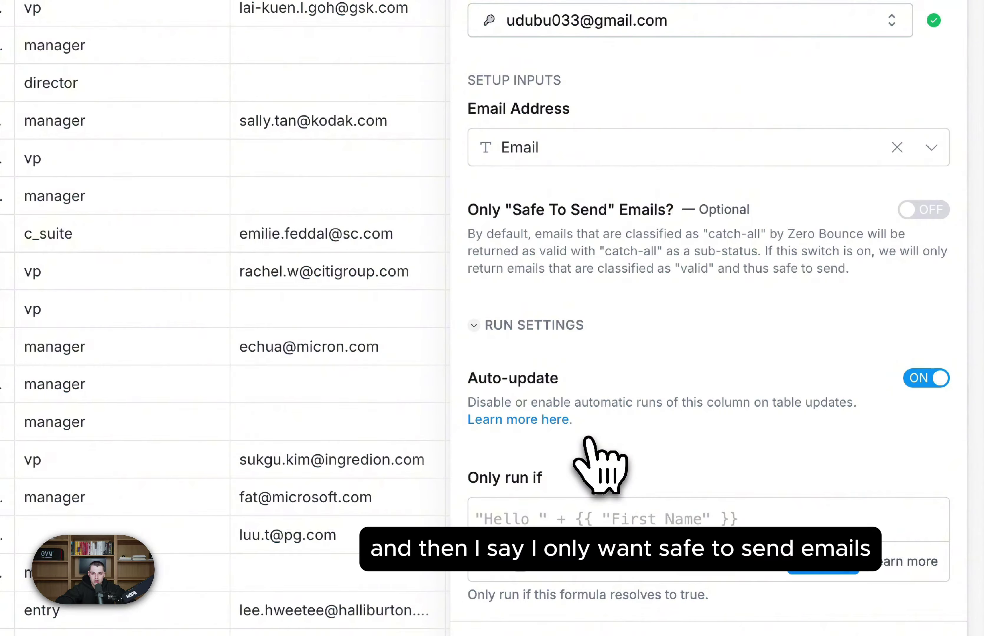
click(924, 210)
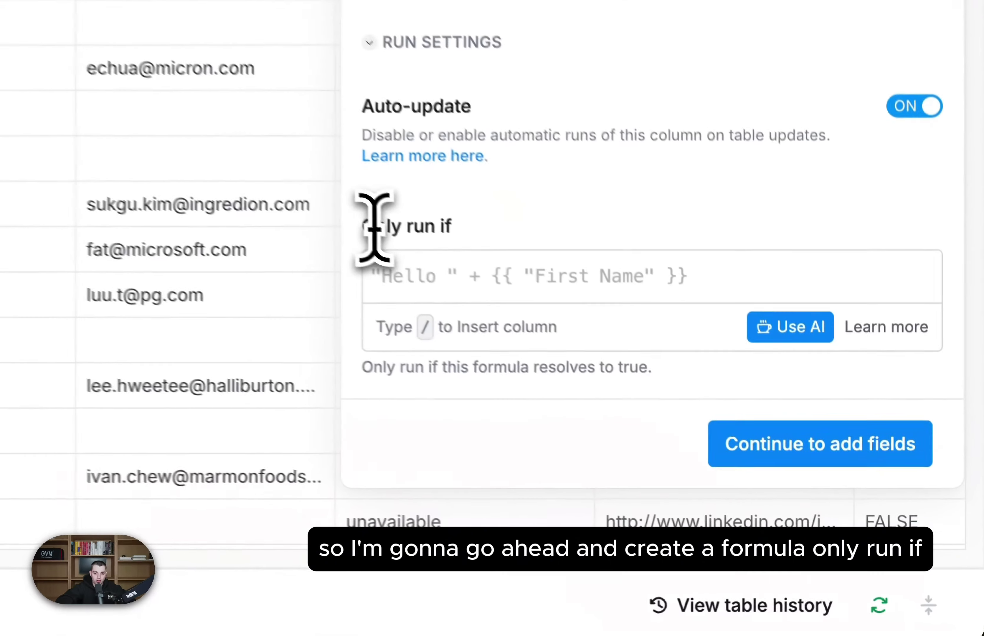
Generate a run condition with AI from "i want the column to only run if Email is not empty", check its sample outputs and save the formula
drag(717, 454, 762, 467)
click(413, 208)
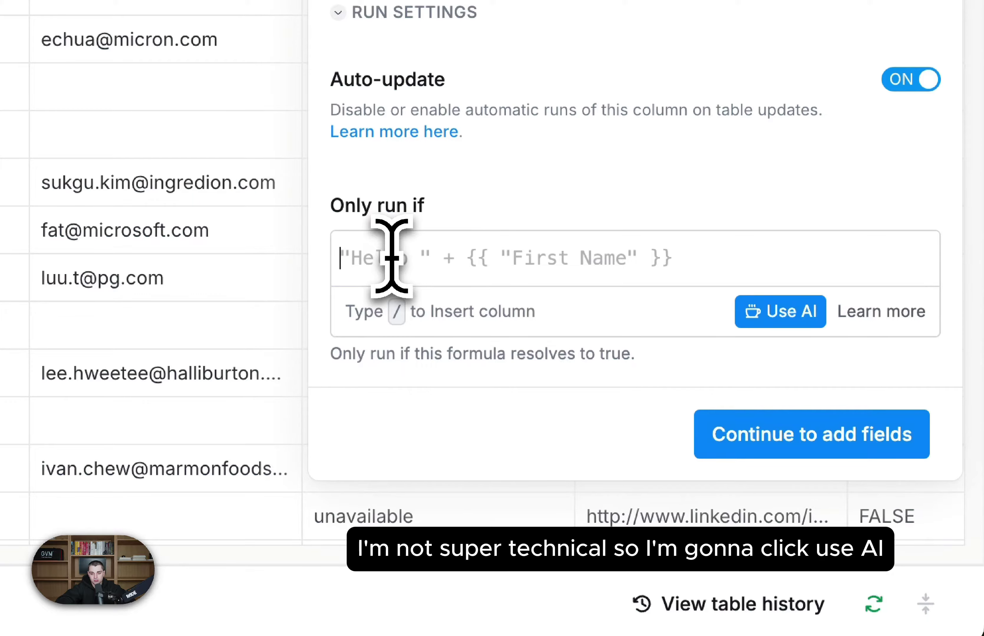
click(746, 310)
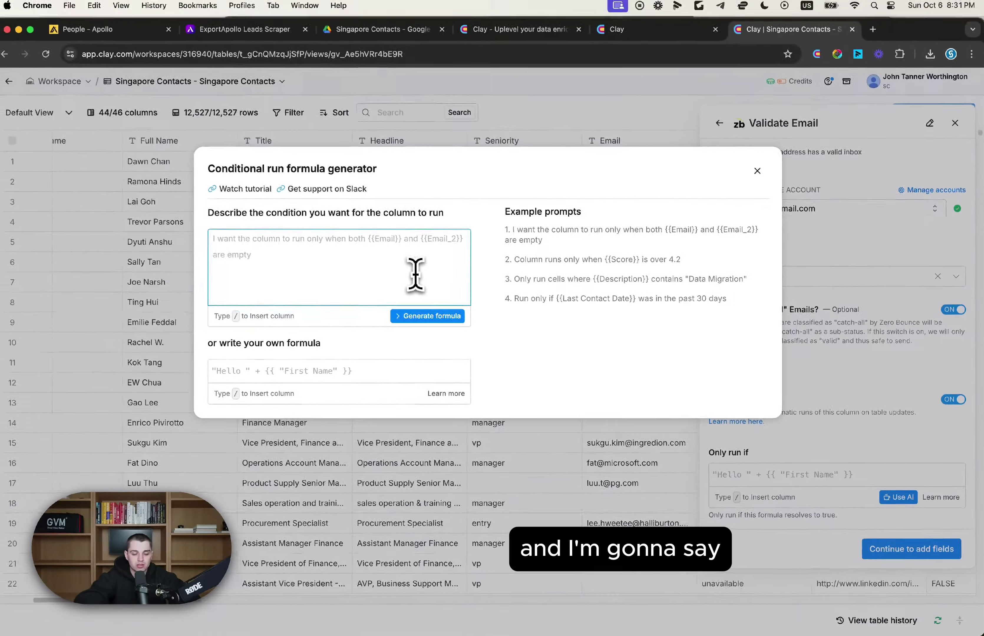
text(i want the co)
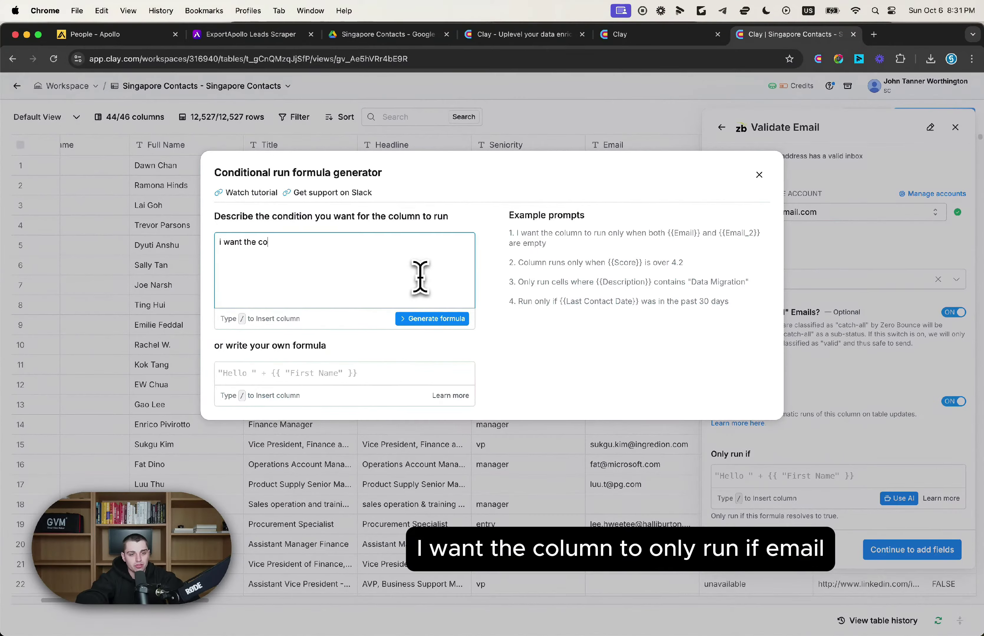
text(lumn to only run if )
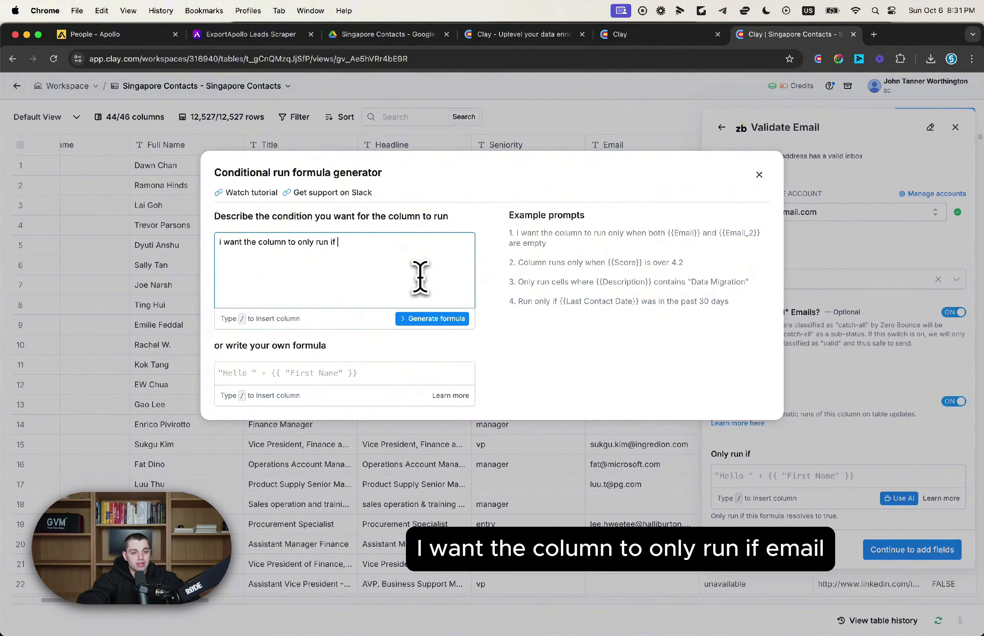
text(/email)
key(Return)
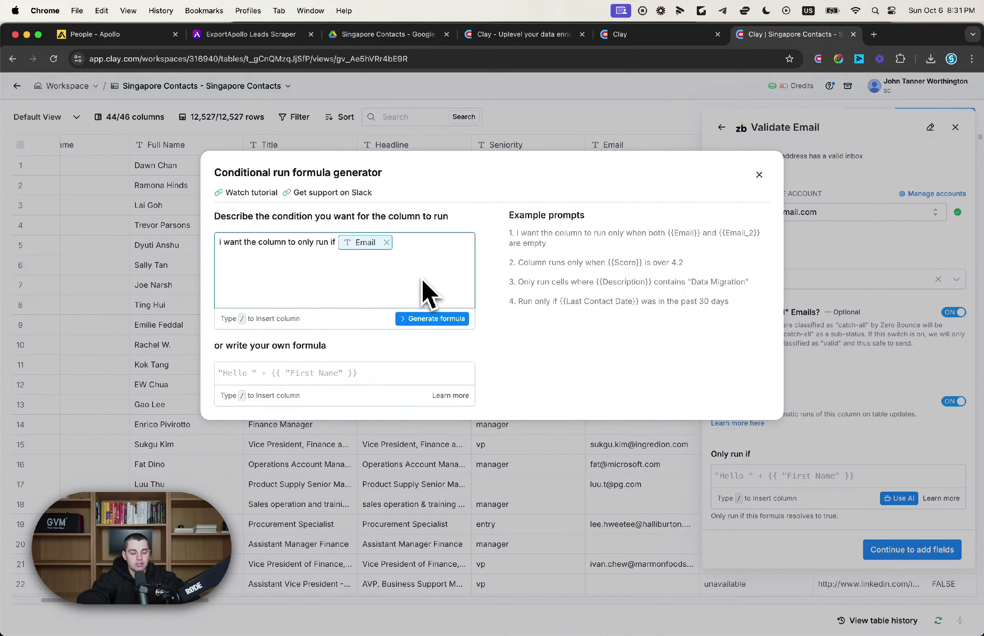
text(is not em)
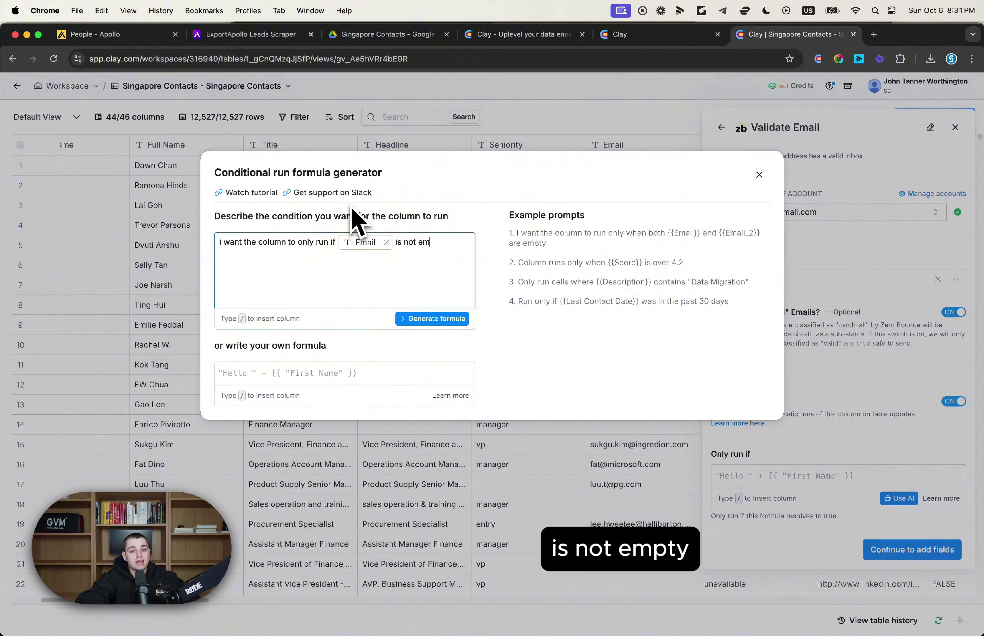
text(pty)
click(406, 320)
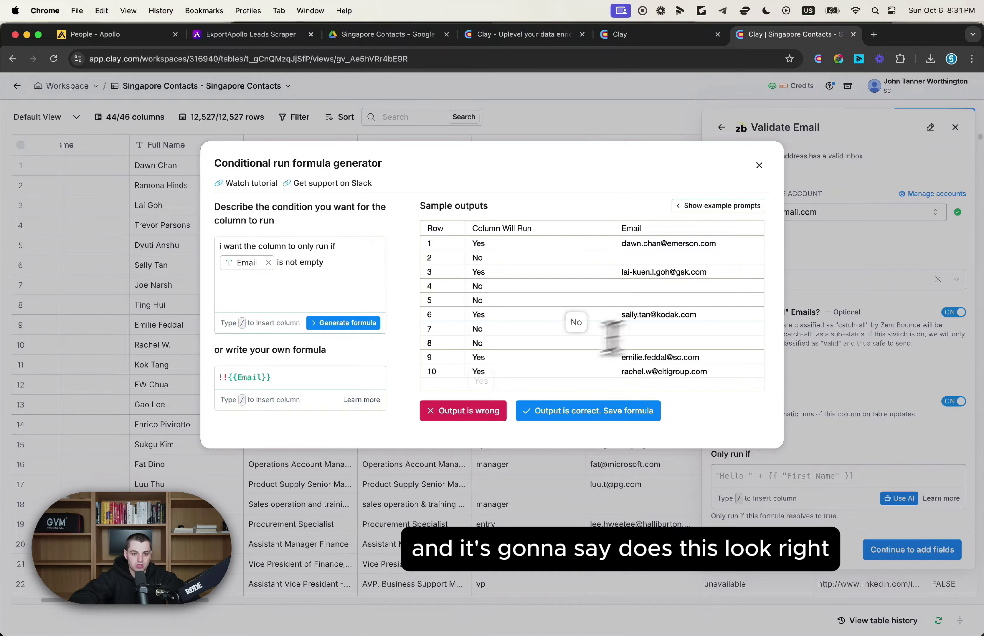
mouse_move(641, 248)
mouse_down()
mouse_move(628, 230)
mouse_move(620, 238)
mouse_move(636, 242)
mouse_up()
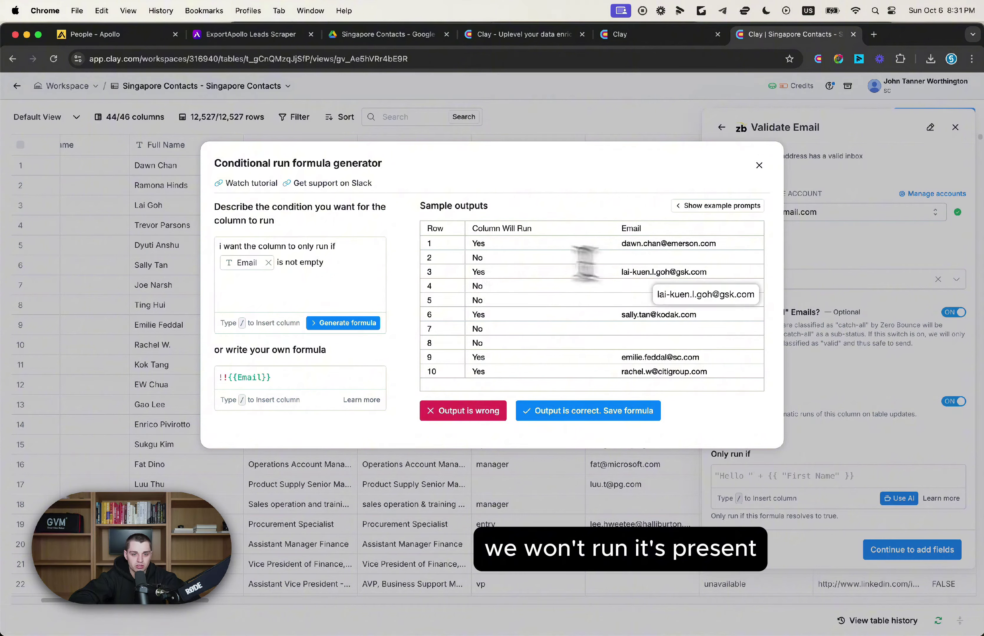
click(566, 411)
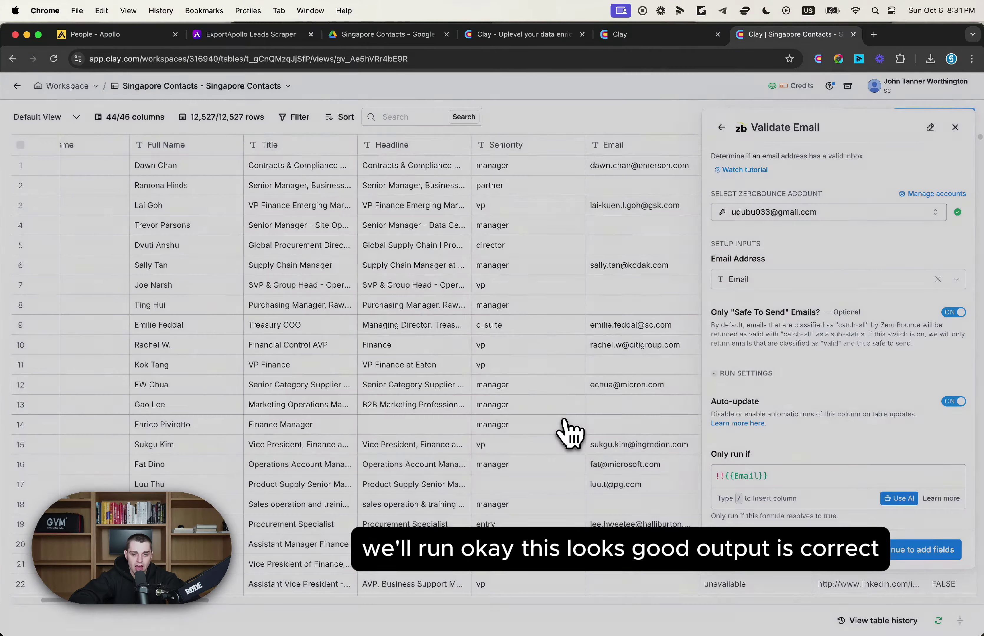
Add the validation's Status output as a column, then save and run the enrichment on the first 10 rows
click(895, 556)
click(953, 269)
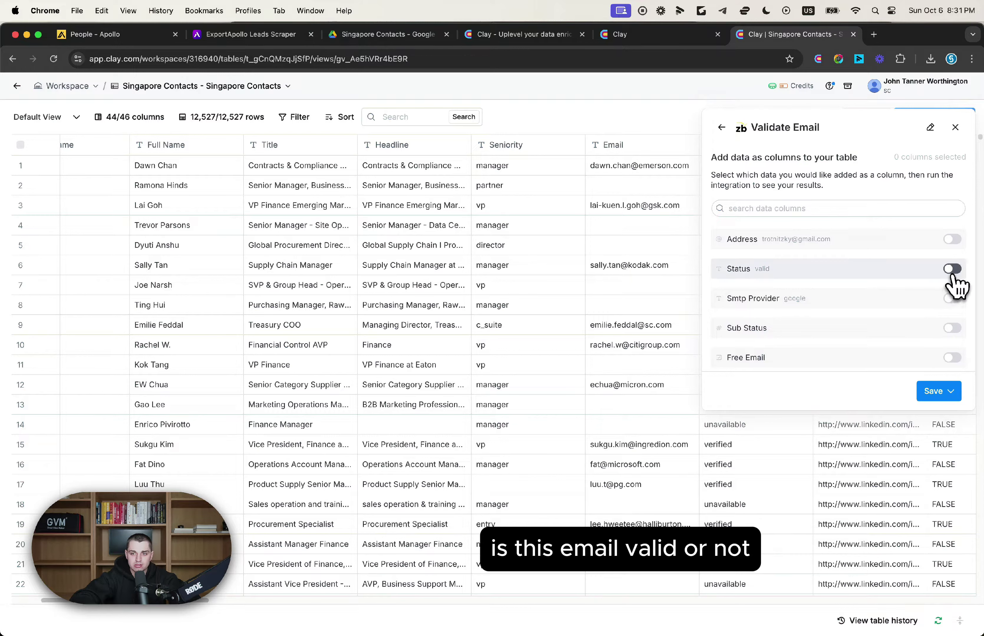
click(943, 391)
click(918, 413)
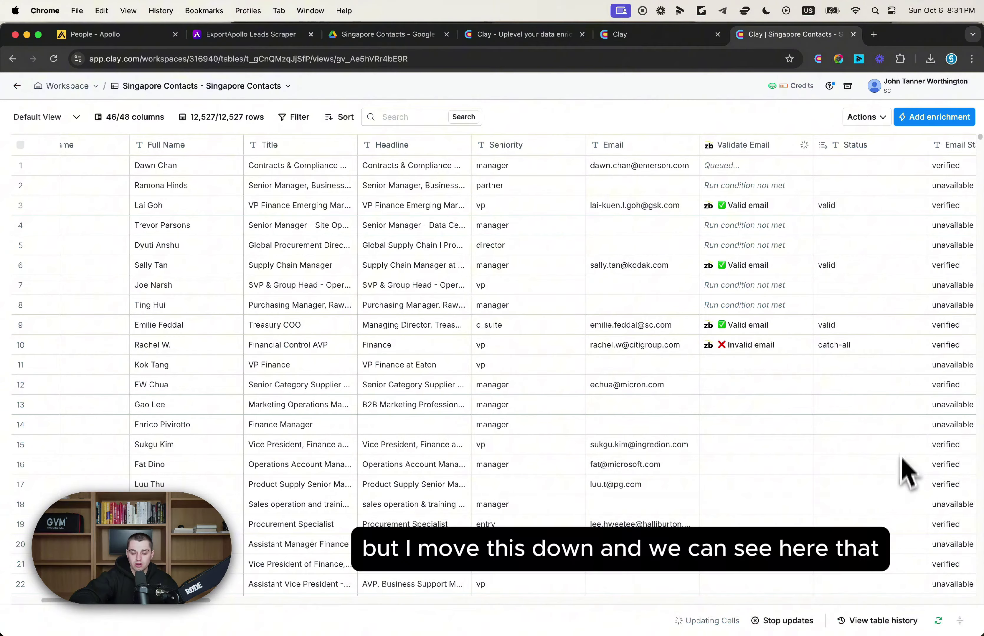
Insert a Work Email waterfall enrichment to the right of the validation's Status column
scroll(823, 440, right, 2)
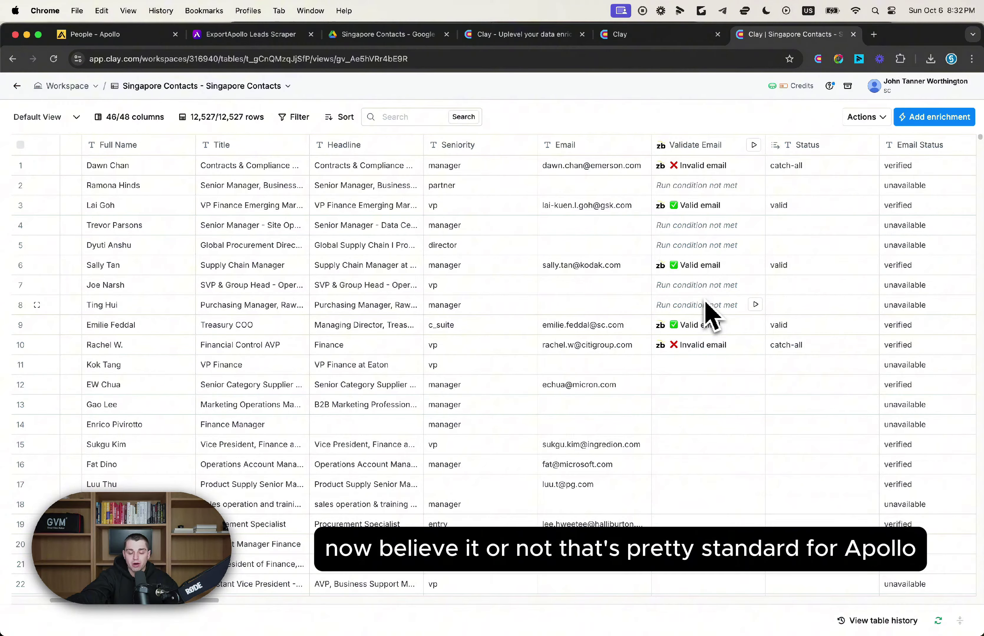
scroll(765, 294, right, 3)
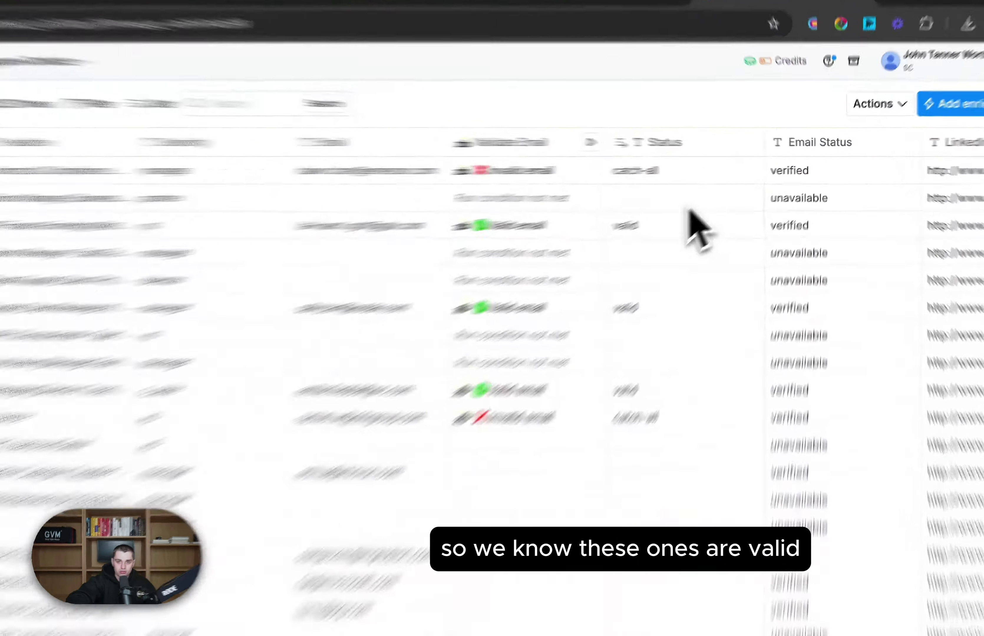
click(734, 147)
mouse_move(372, 509)
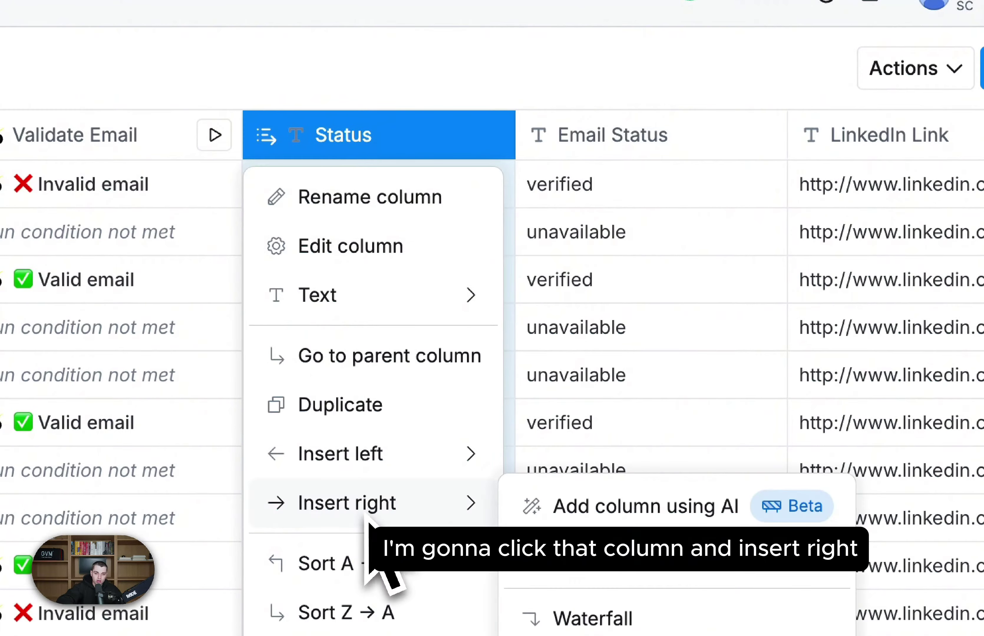
click(579, 569)
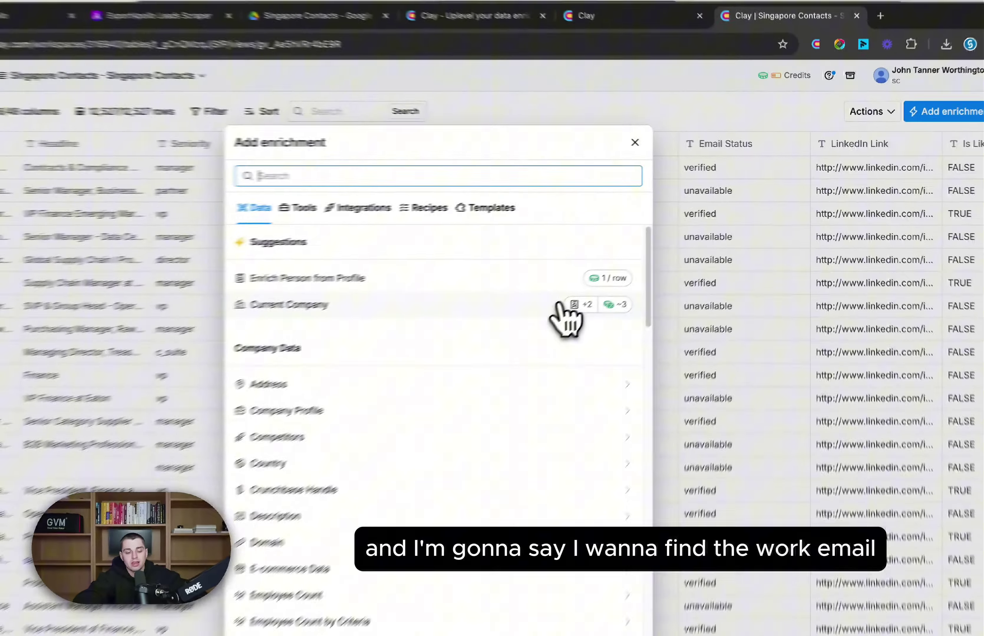
text(work email)
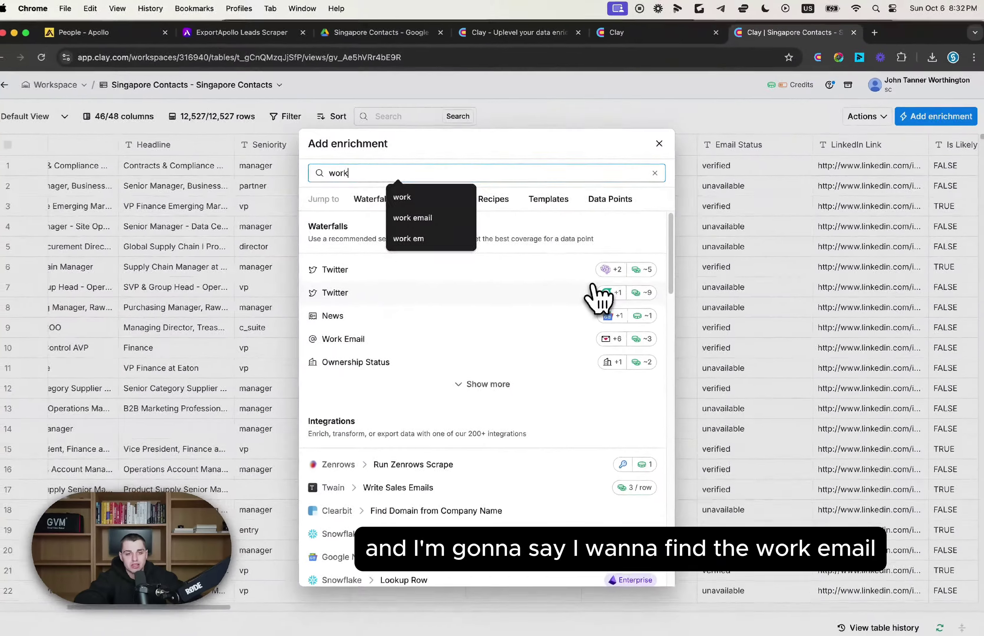
click(491, 273)
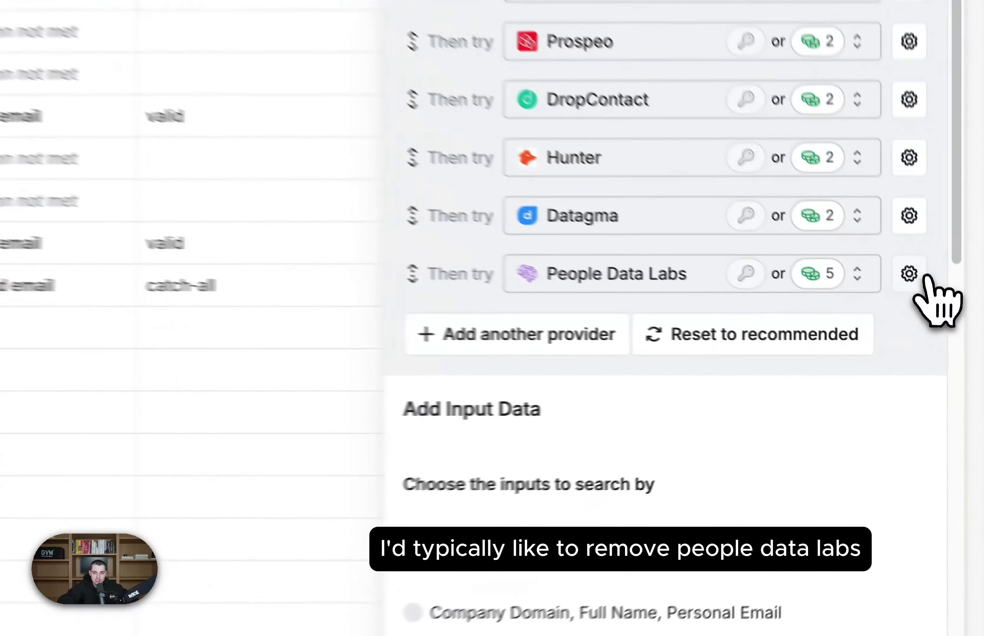
Remove People Data Labs from the Work Email providers and map the Full Name input to the Full Name column
click(949, 339)
click(858, 369)
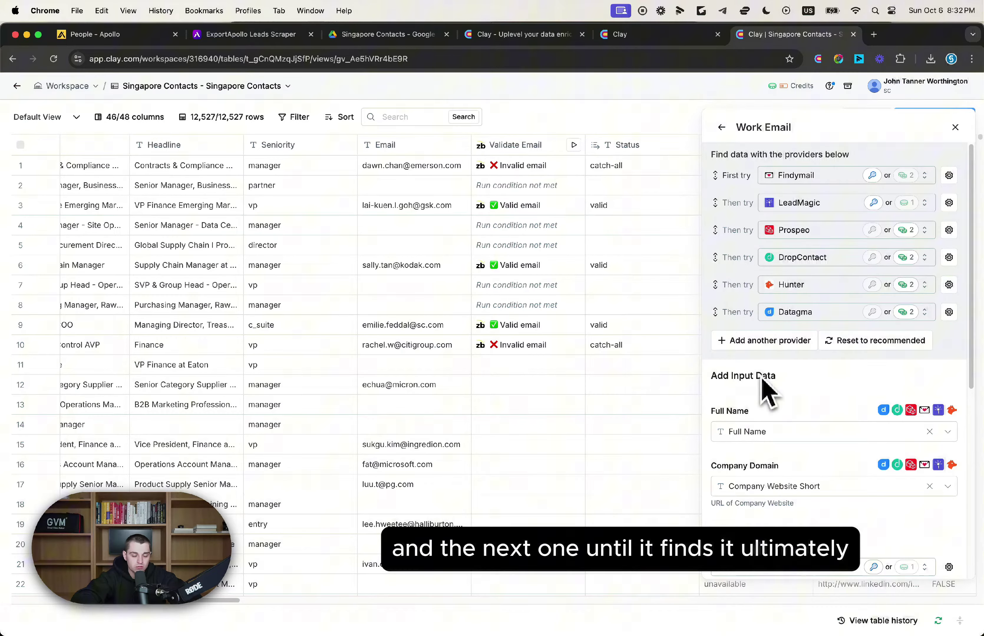
scroll(767, 389, down, 5)
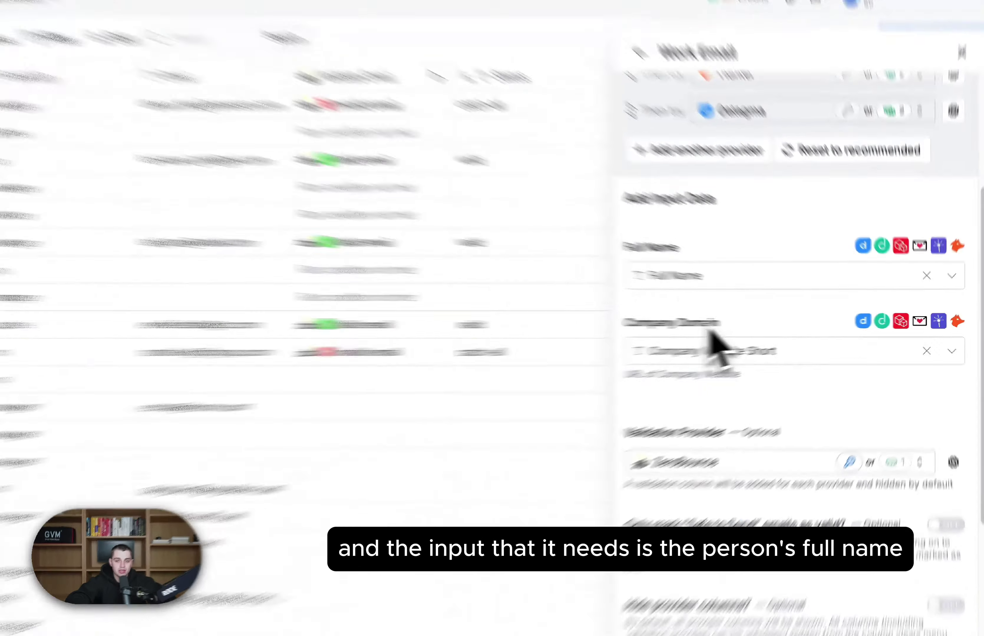
click(711, 276)
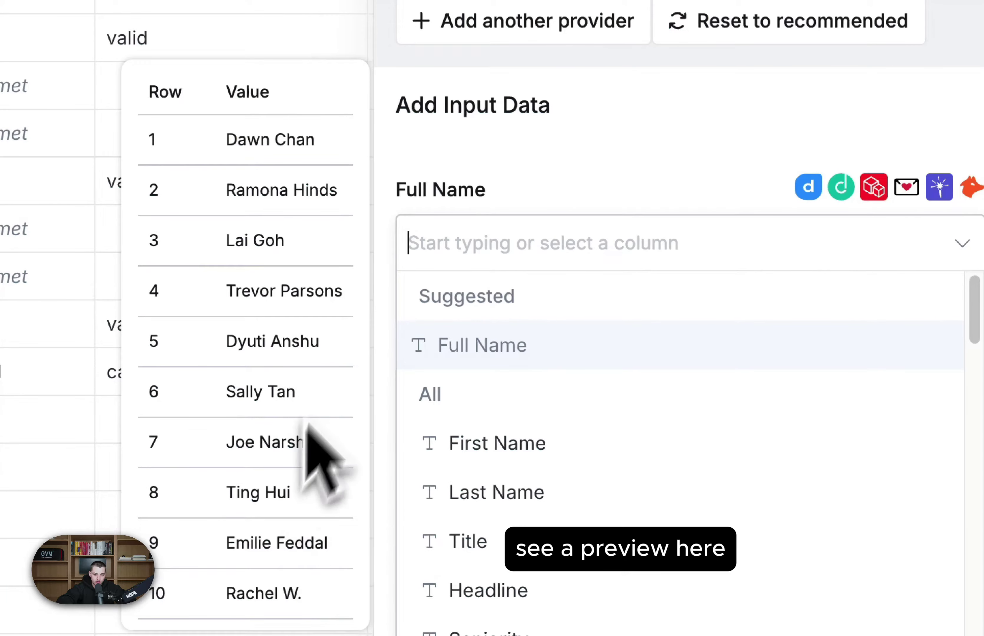
click(449, 346)
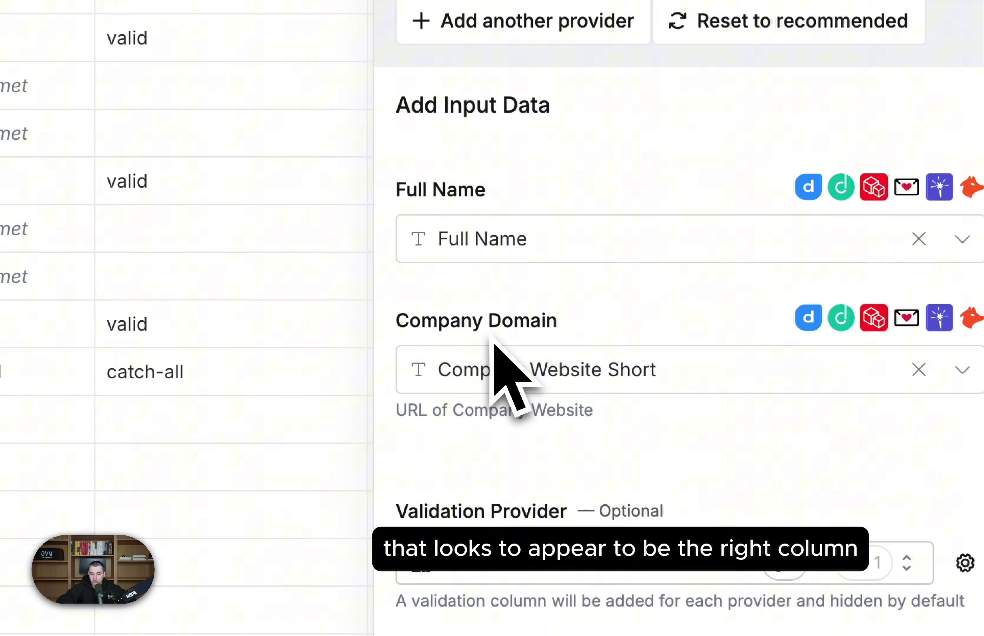
Map the Work Email enrichment's Company Domain input to the Company Website Short column
click(502, 374)
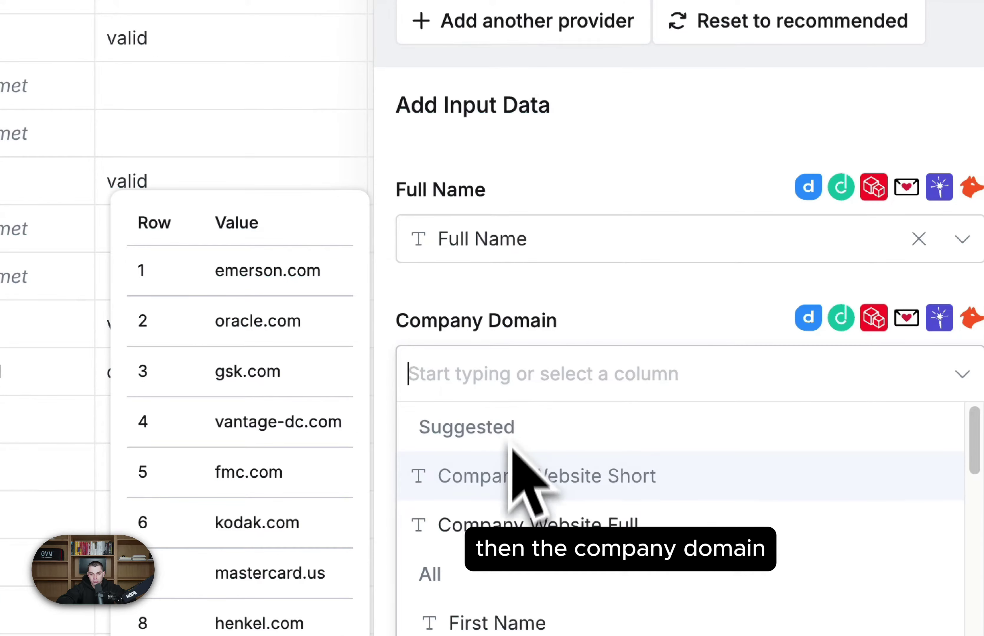
click(415, 475)
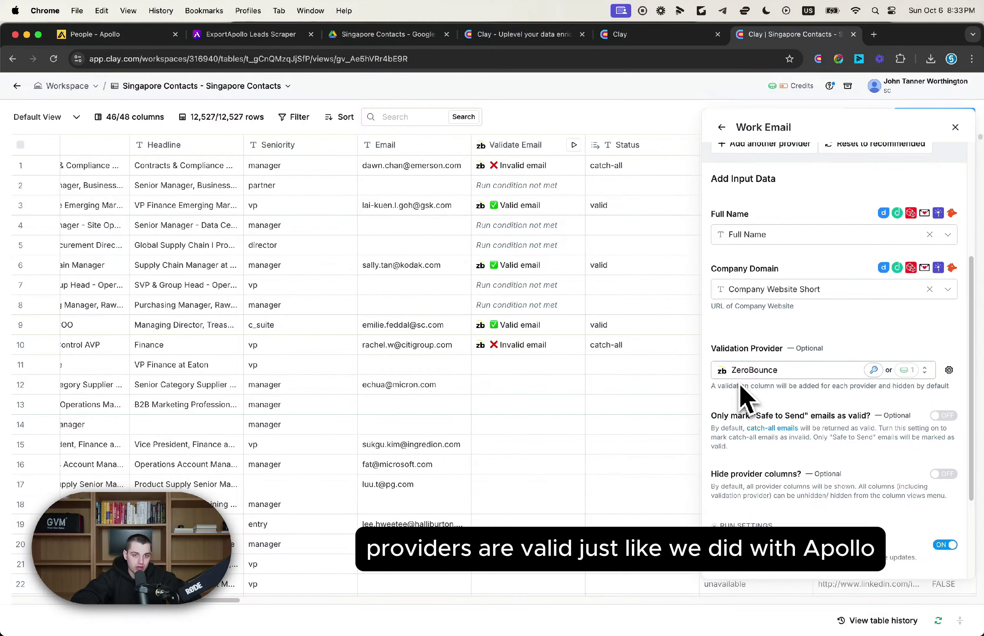
Generate a run condition with AI from "i want the column to only run if Status is not equal to valid", inserting Status as a column reference
scroll(744, 399, down, 5)
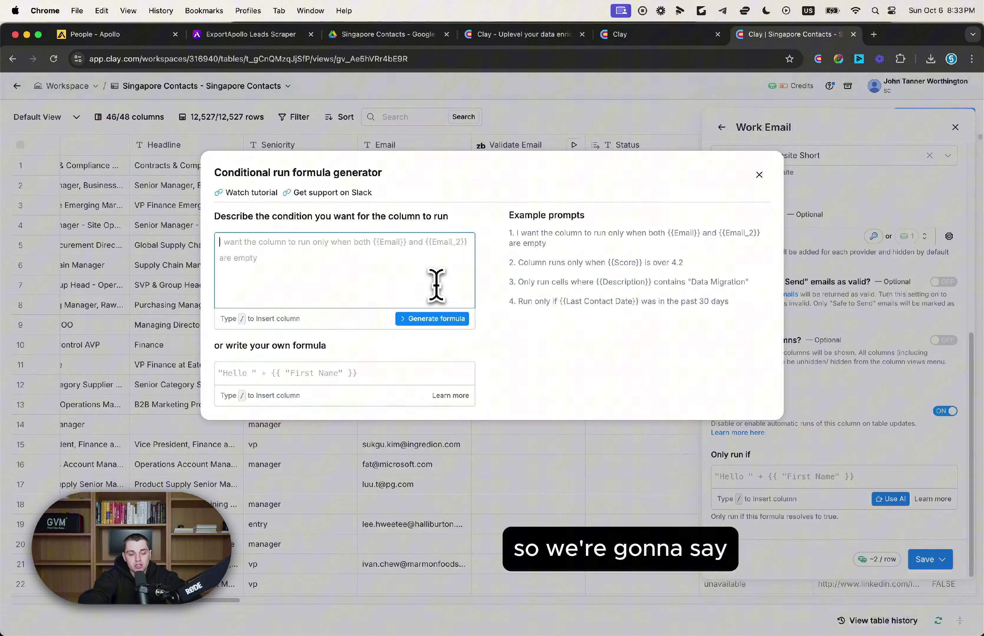
text(ant the column to)
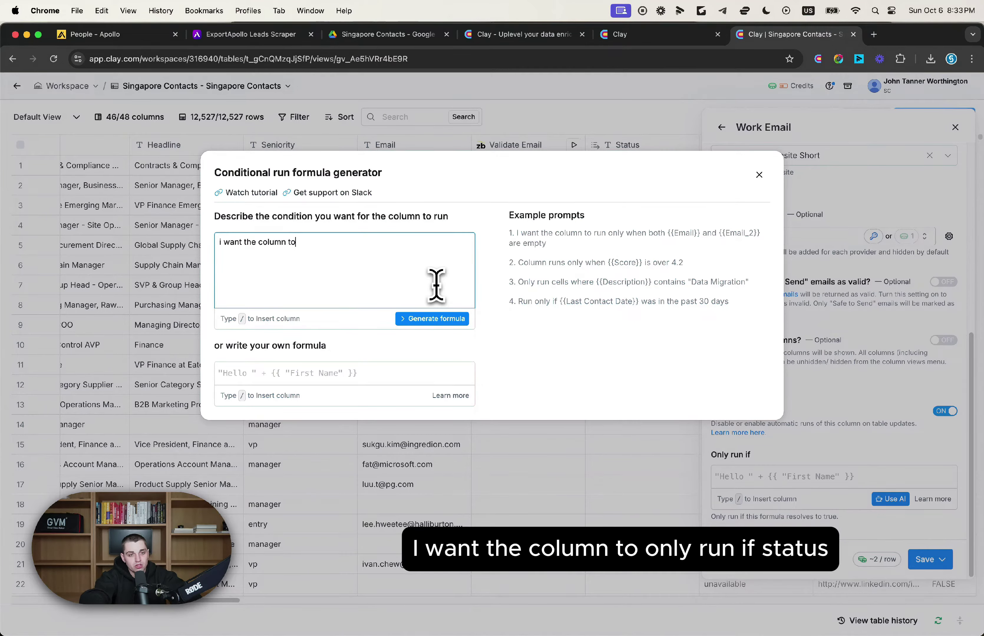
text( if /status)
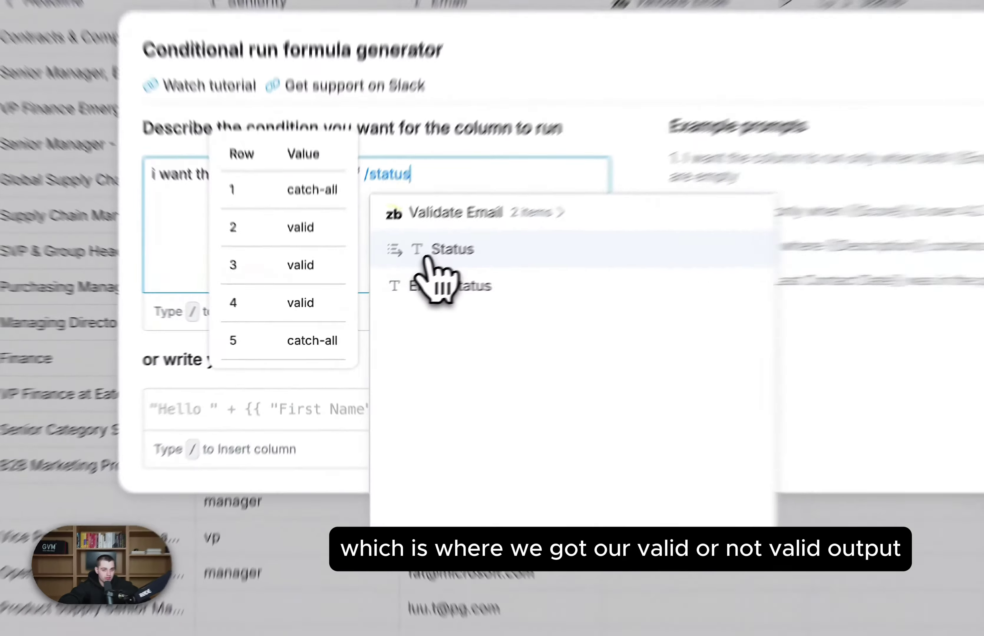
click(384, 285)
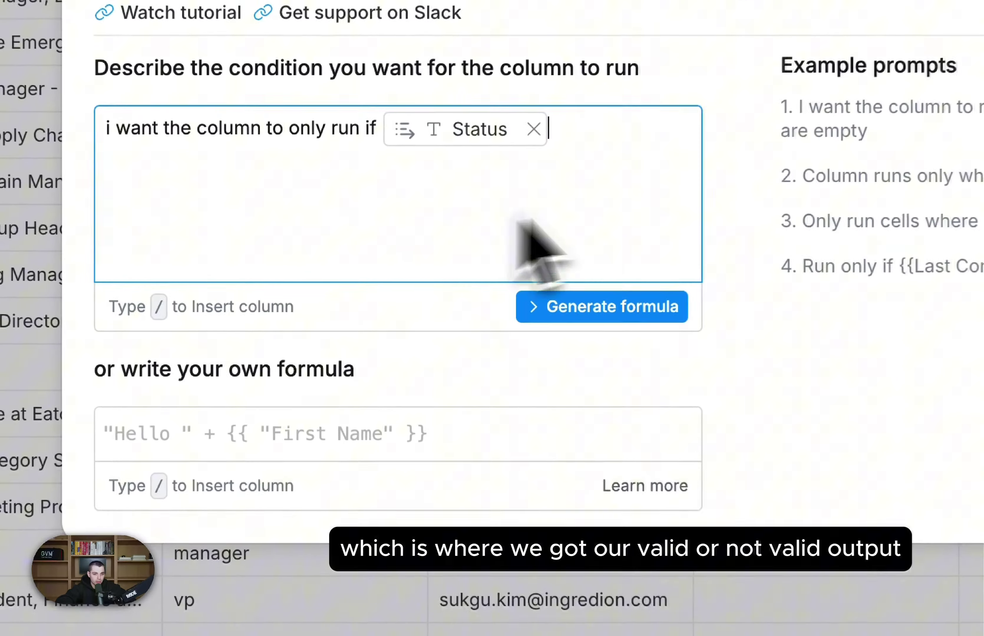
text(is not equal to)
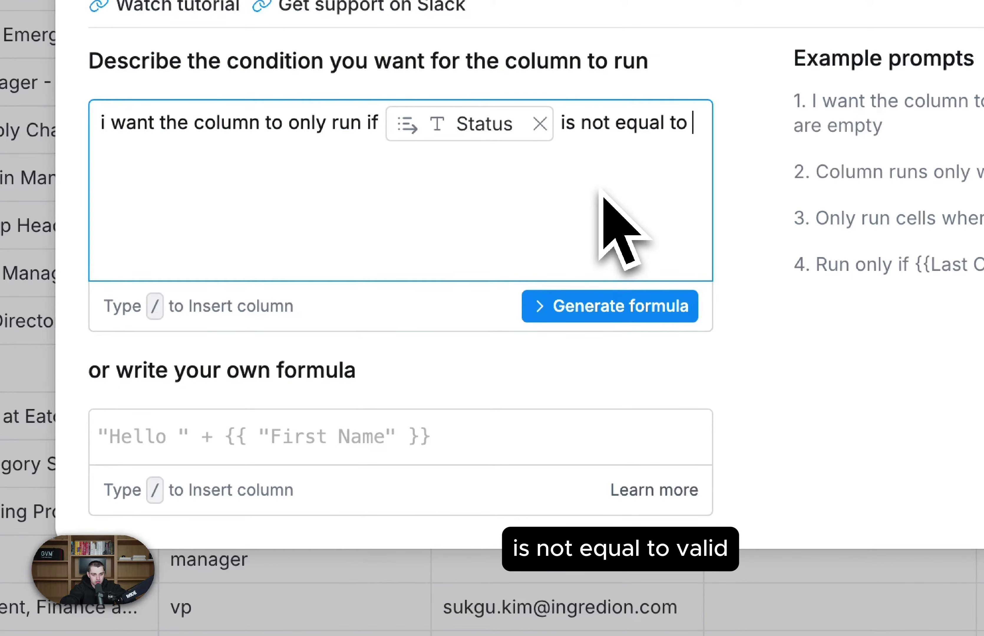
text( valid)
click(666, 310)
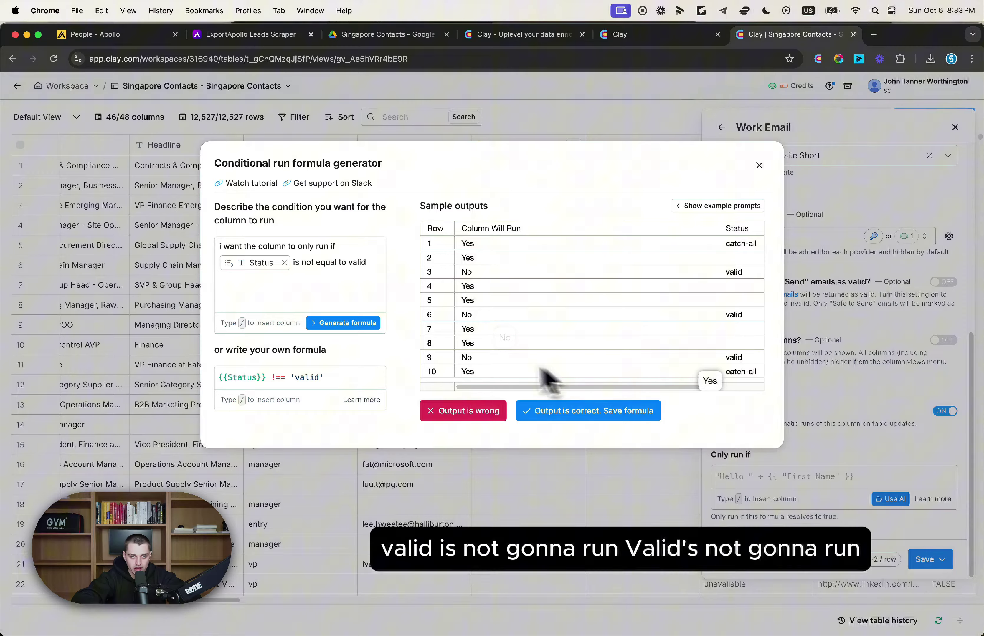
Accept the generated run formula, then save the Work Email waterfall and run it on 10 rows
click(555, 412)
click(943, 560)
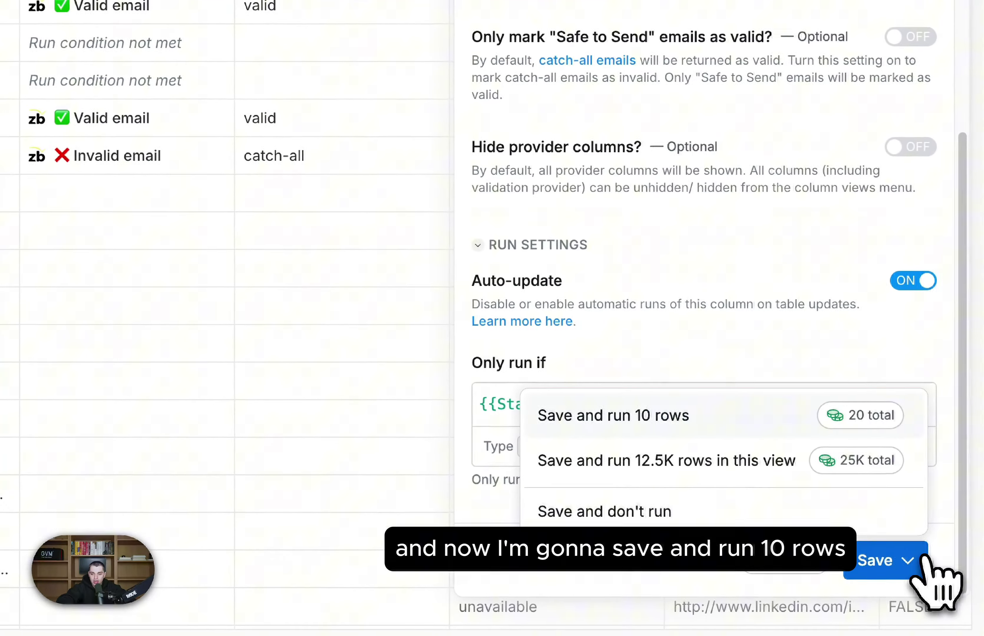
click(832, 443)
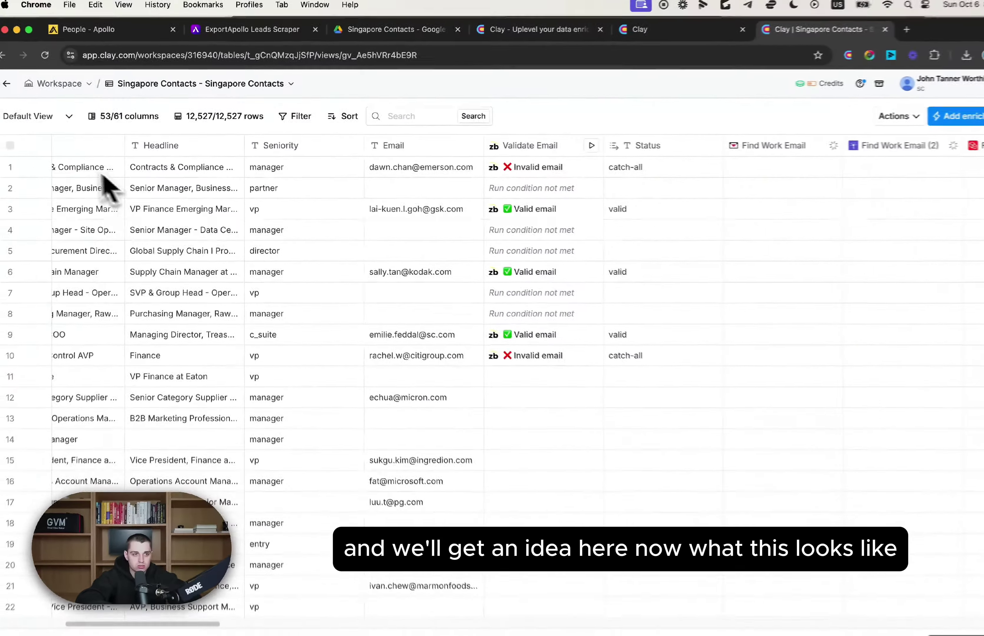
Examine the Find Work Email provider columns for the first 10 rows while the waterfall runs
scroll(357, 308, right, 5)
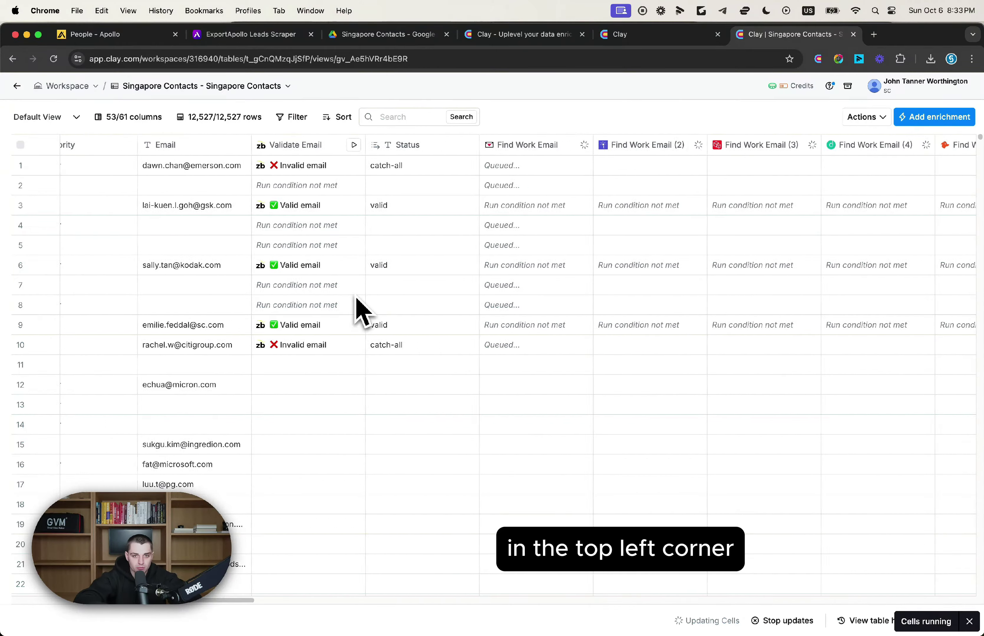
scroll(356, 308, right, 5)
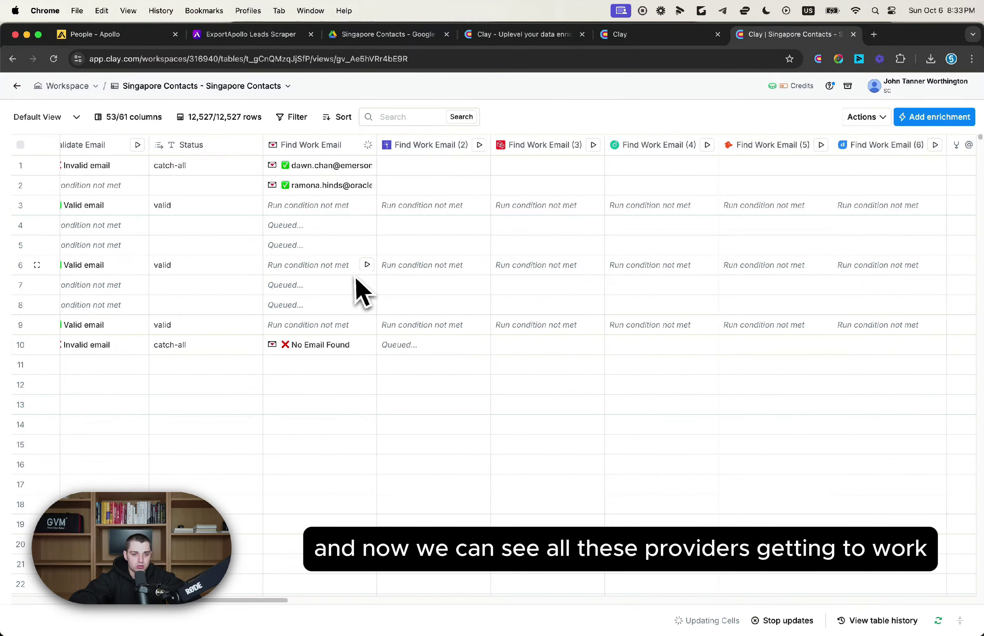
scroll(362, 275, left, 1)
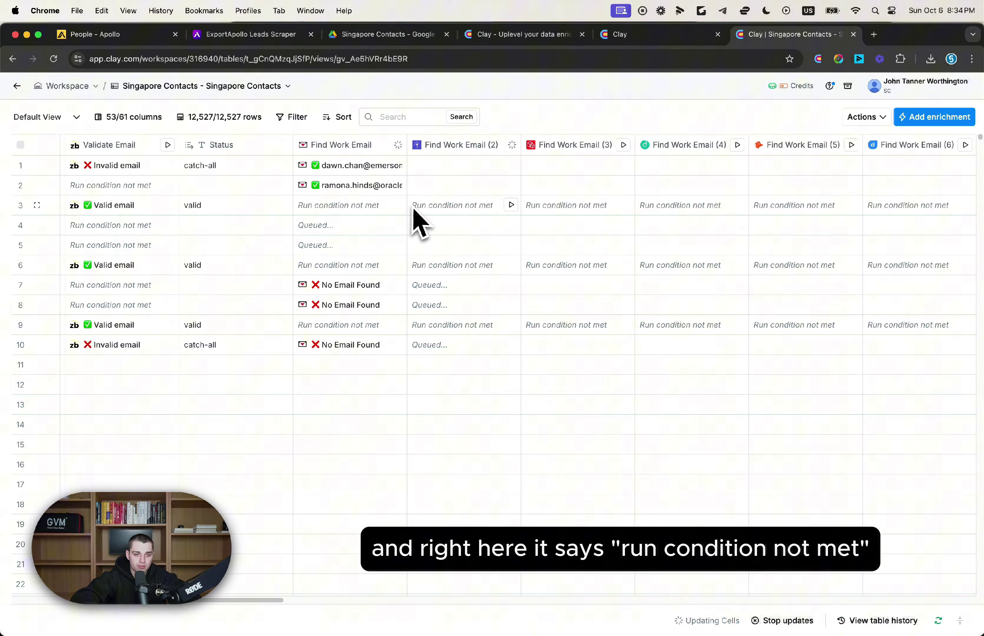
scroll(351, 285, left, 3)
scroll(352, 276, left, 5)
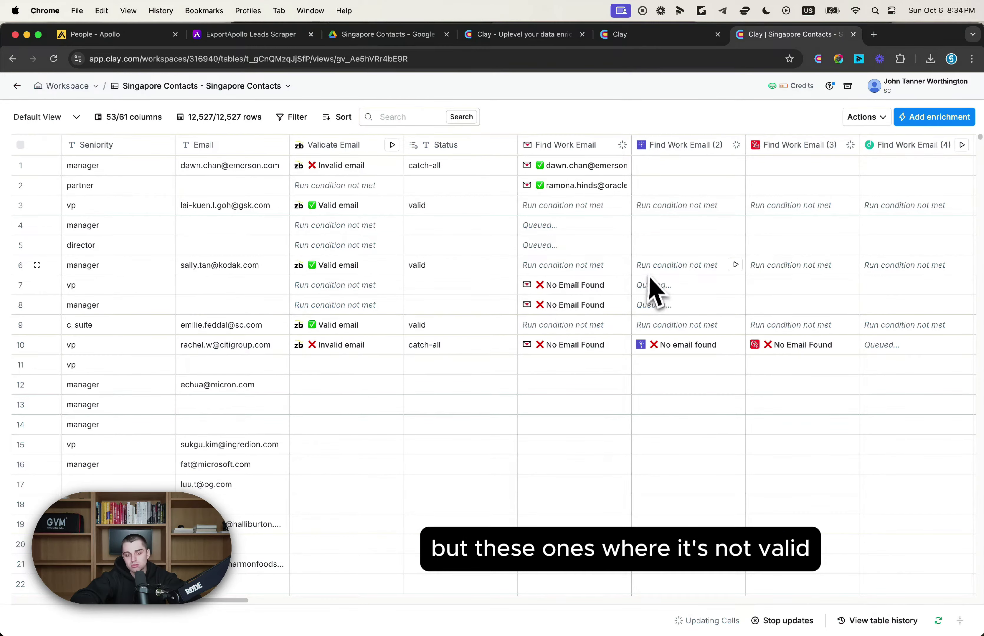
scroll(661, 294, right, 4)
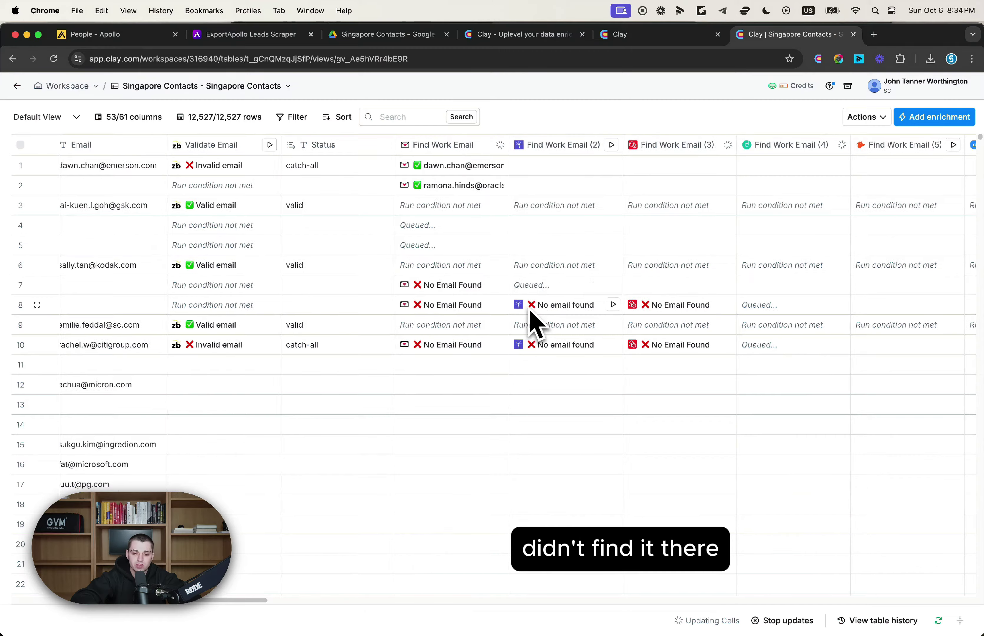
scroll(533, 325, right, 3)
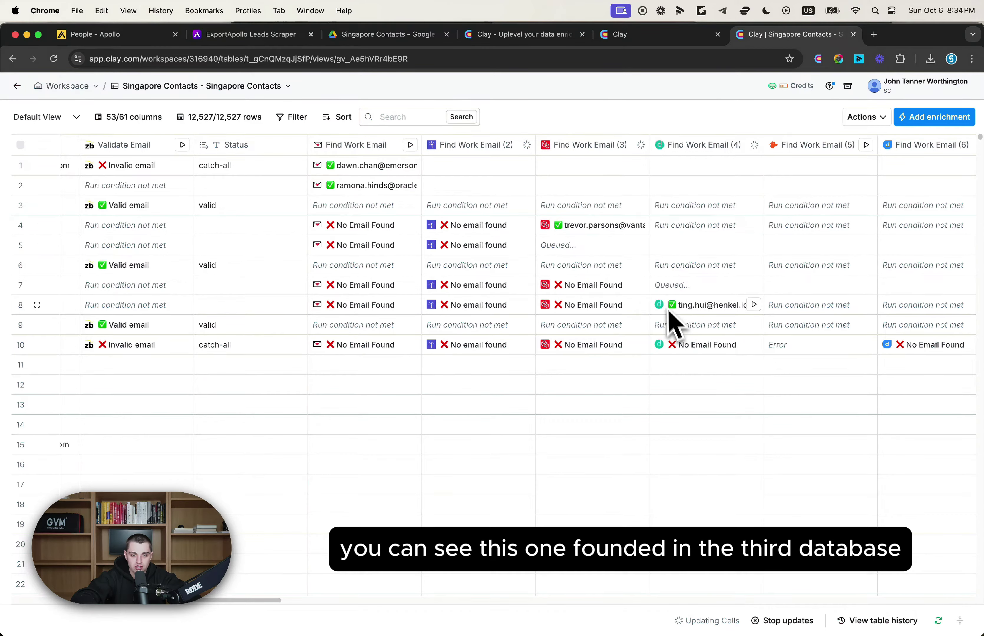
scroll(671, 311, right, 5)
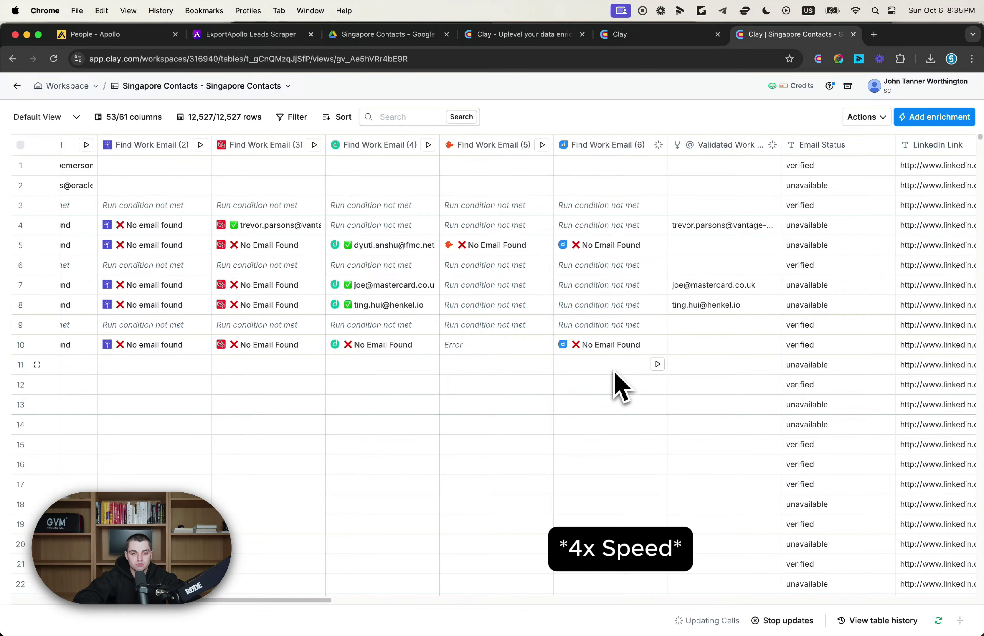
Compare the original Email and Status columns with the waterfall's provider results and its validated work email column
scroll(616, 374, left, 10)
scroll(615, 374, right, 11)
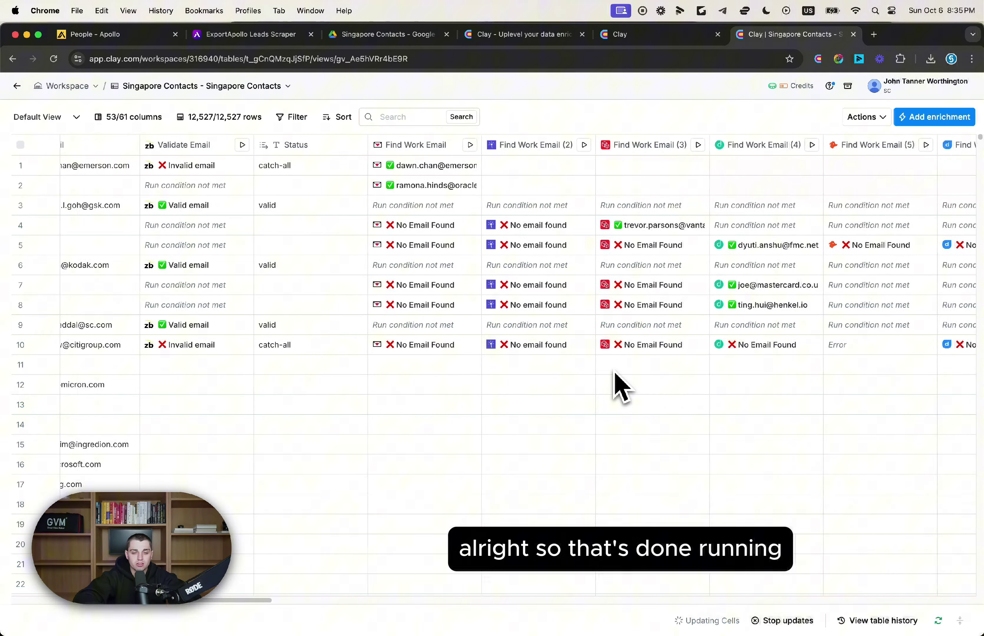
scroll(619, 387, right, 2)
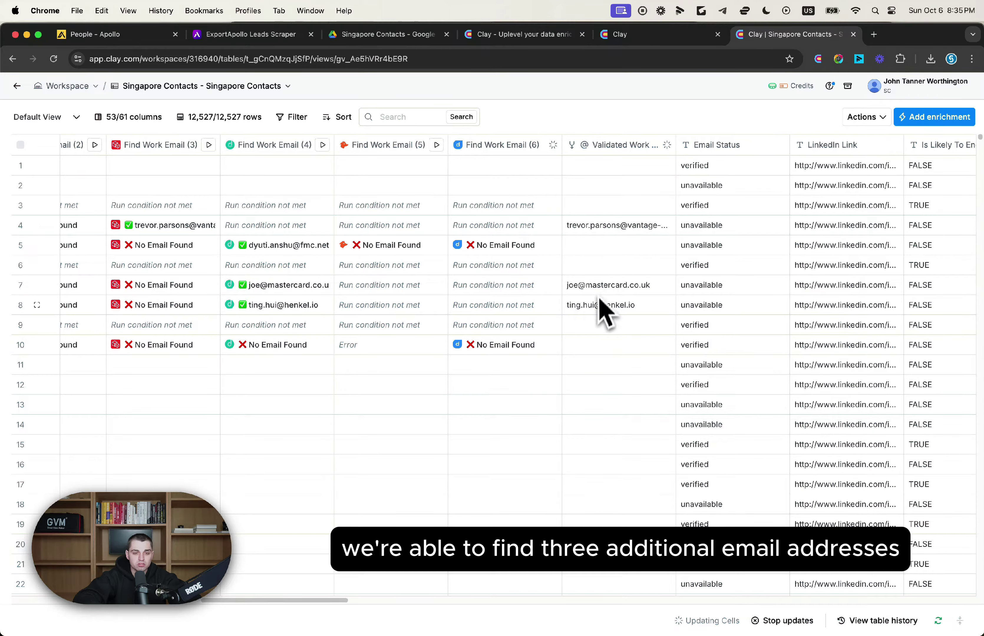
scroll(604, 314, left, 5)
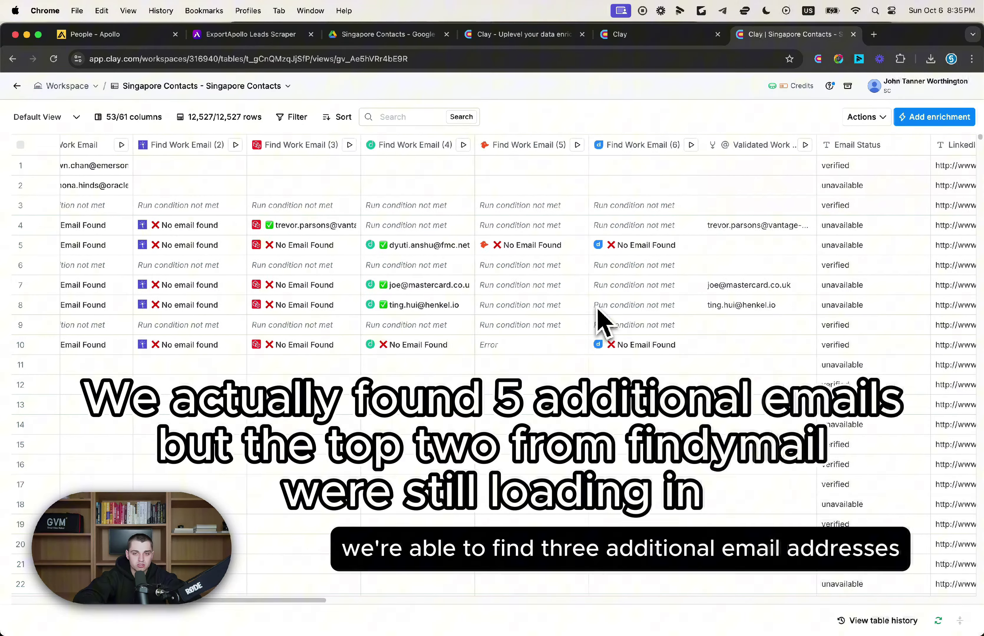
scroll(599, 313, left, 8)
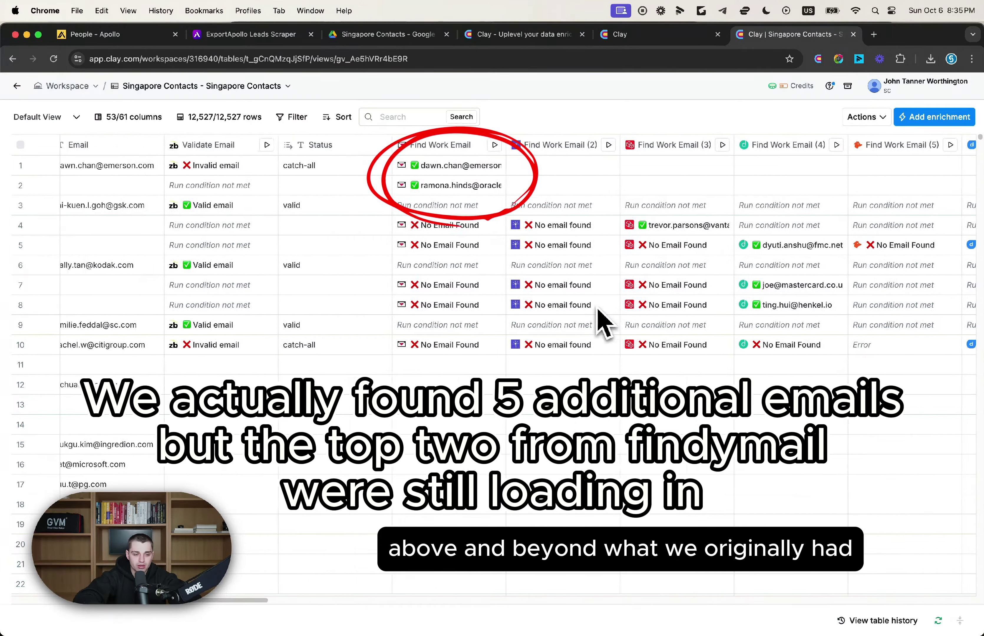
scroll(603, 324, left, 3)
scroll(603, 324, right, 10)
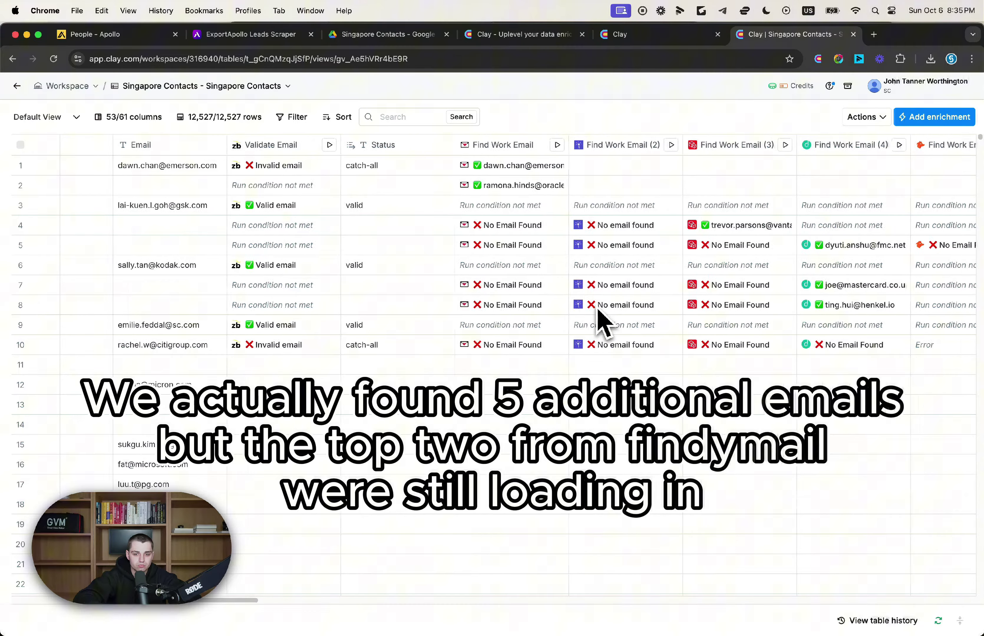
scroll(603, 325, left, 5)
scroll(599, 314, left, 5)
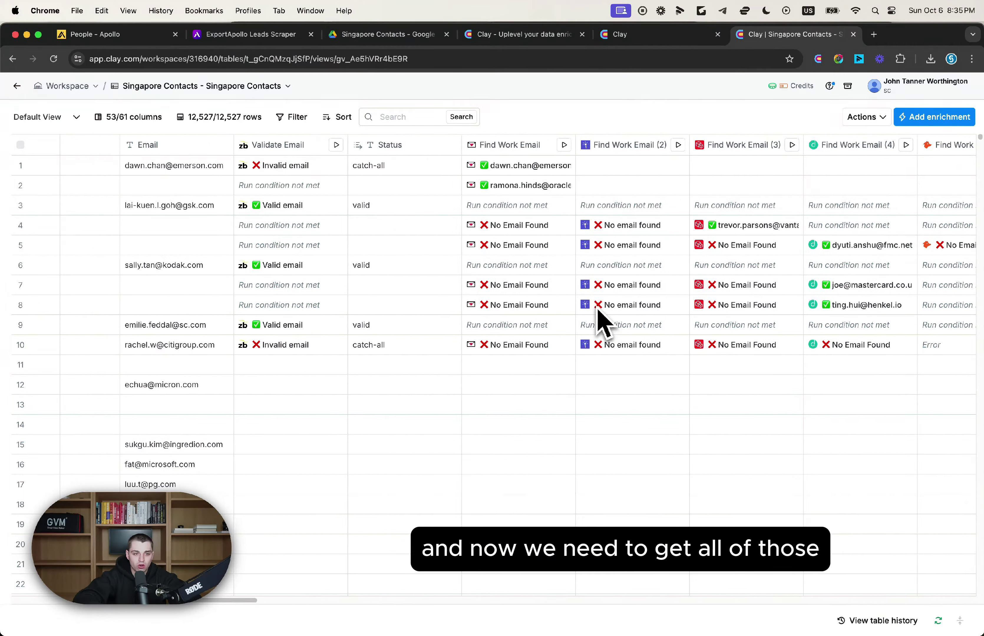
scroll(450, 289, right, 7)
scroll(449, 299, right, 8)
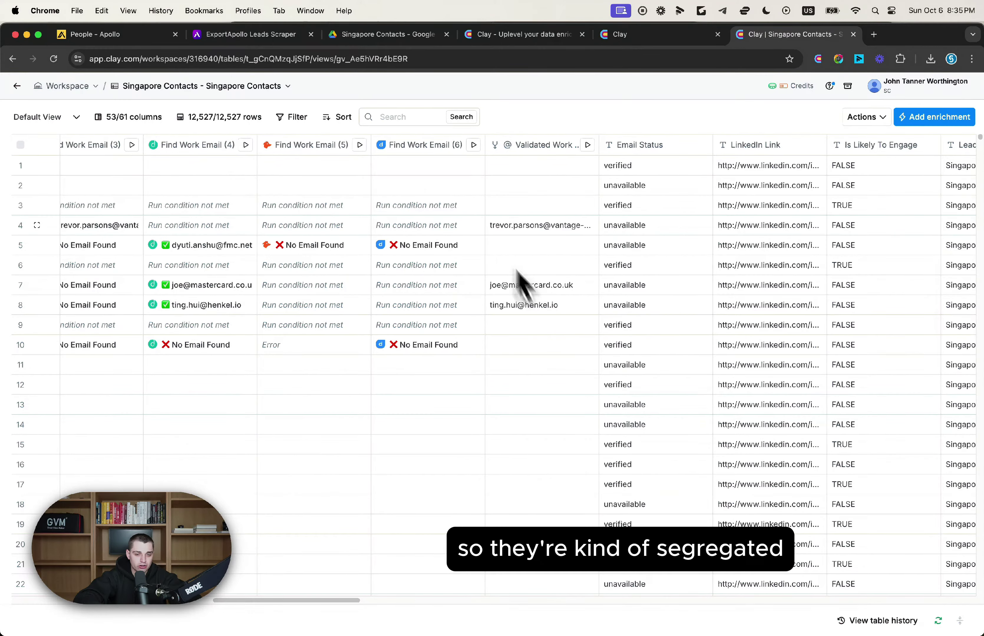
scroll(545, 285, left, 10)
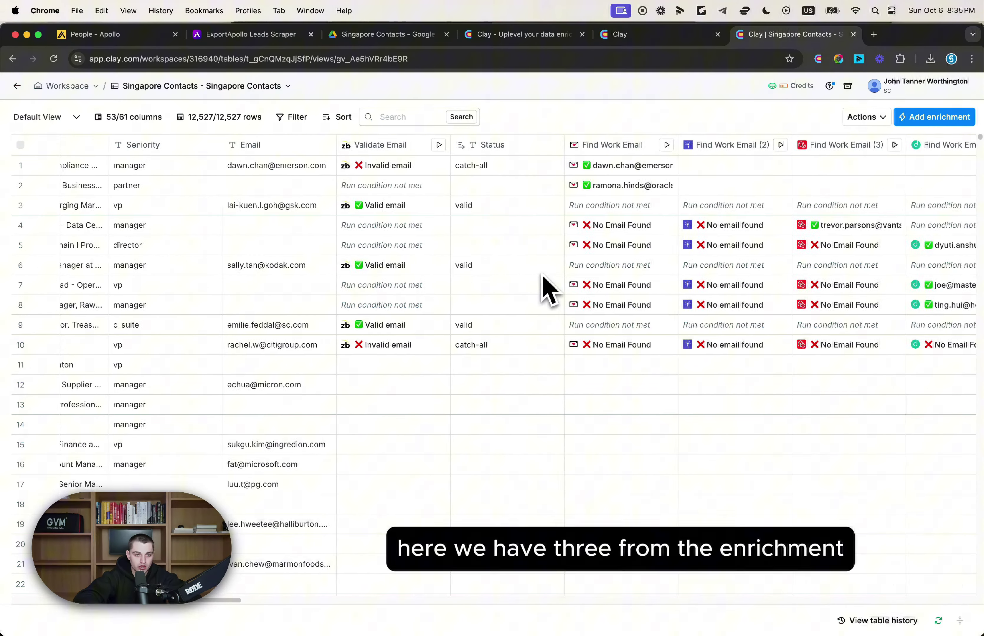
scroll(455, 281, left, 1)
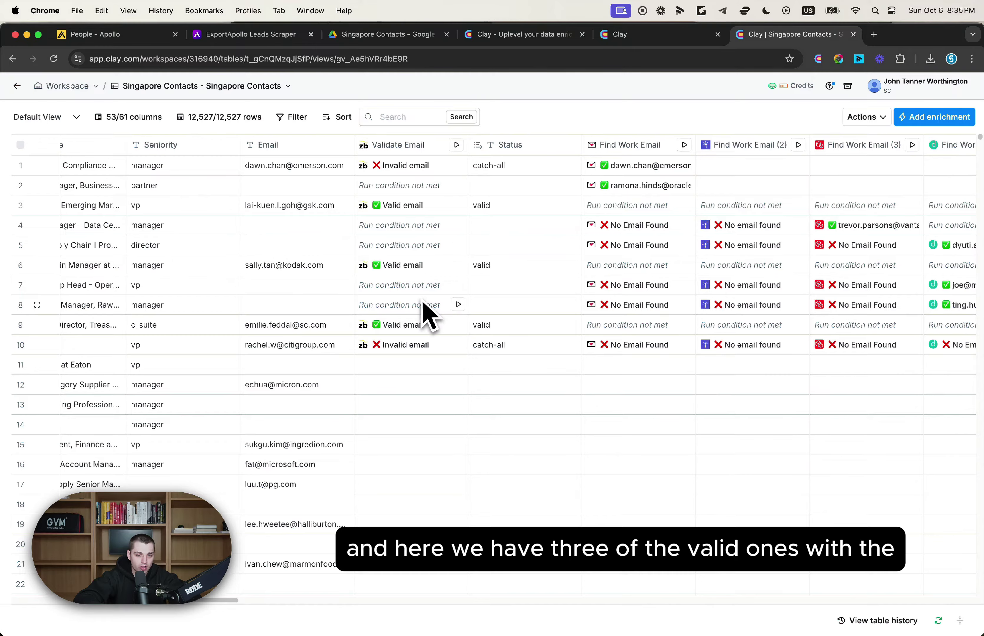
Insert a merge-columns column to the right of the validated work email column
scroll(505, 335, right, 10)
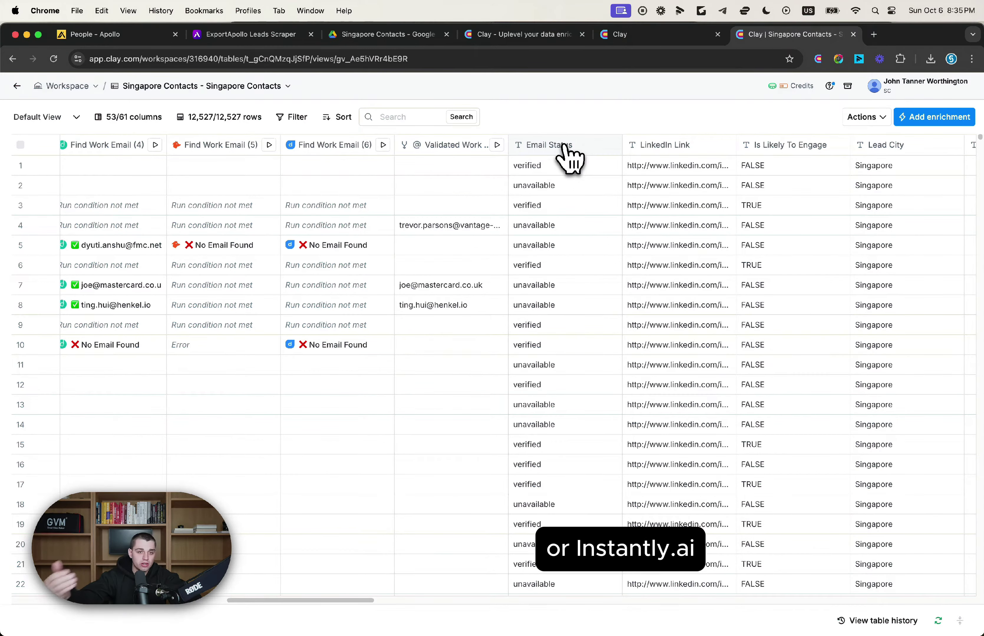
click(566, 148)
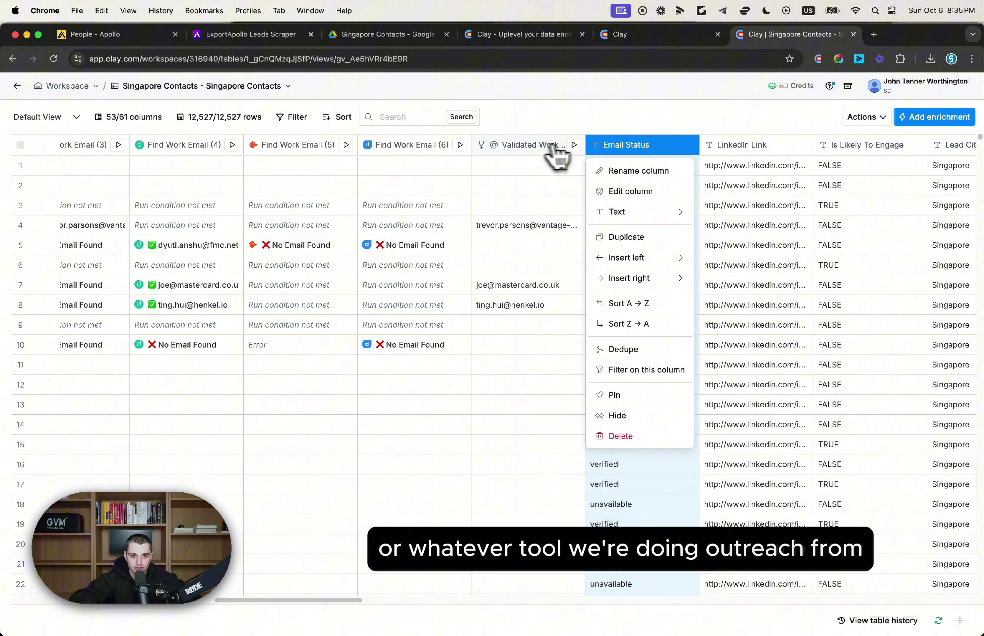
click(536, 148)
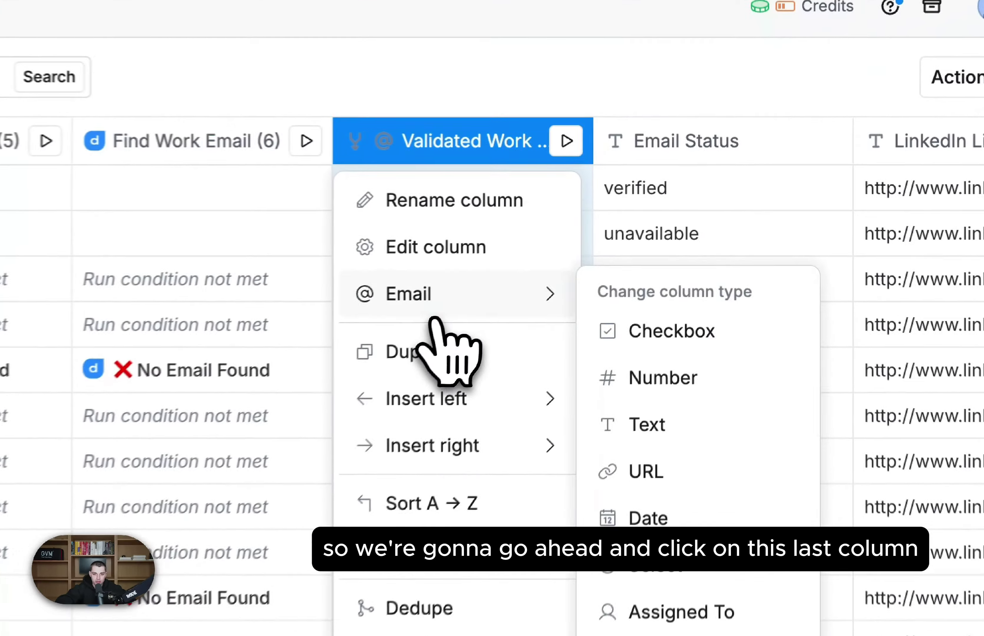
mouse_move(581, 339)
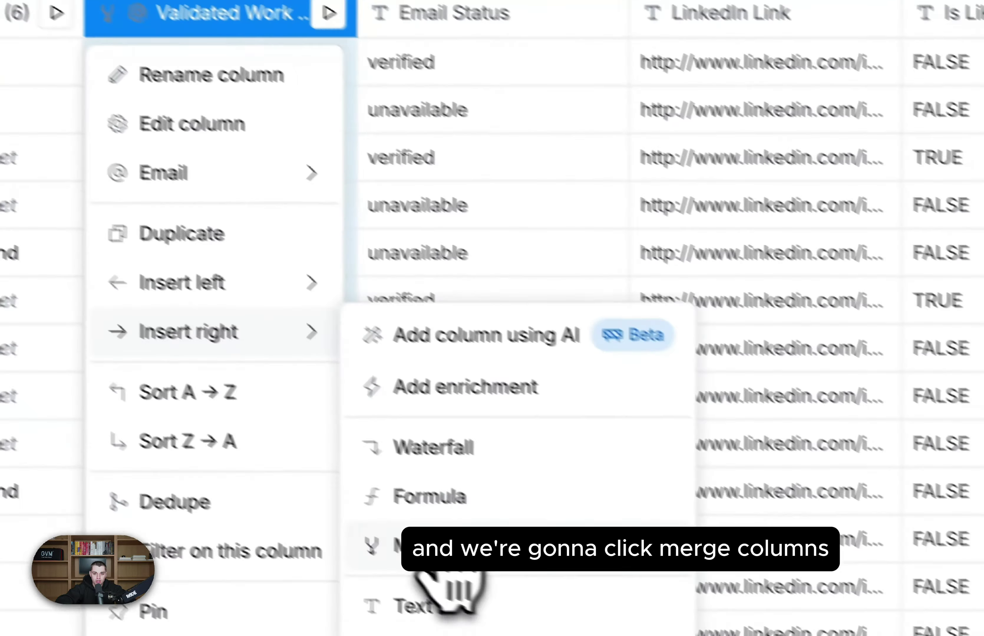
click(672, 635)
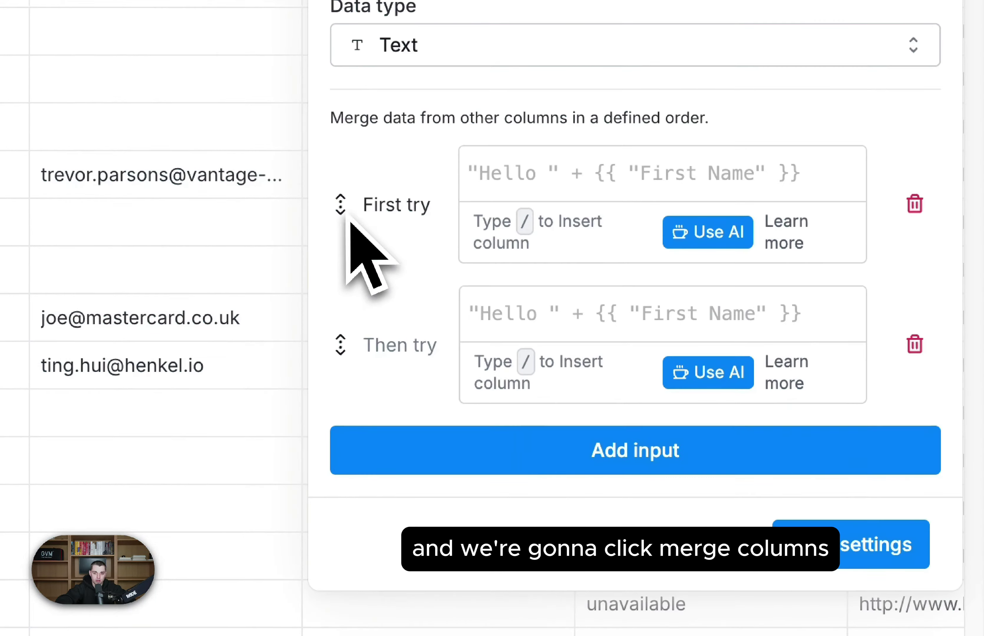
Generate an AI formula for the first merge input with the prompt "output Email only if Status is valid", referencing the Email and Status columns
click(504, 176)
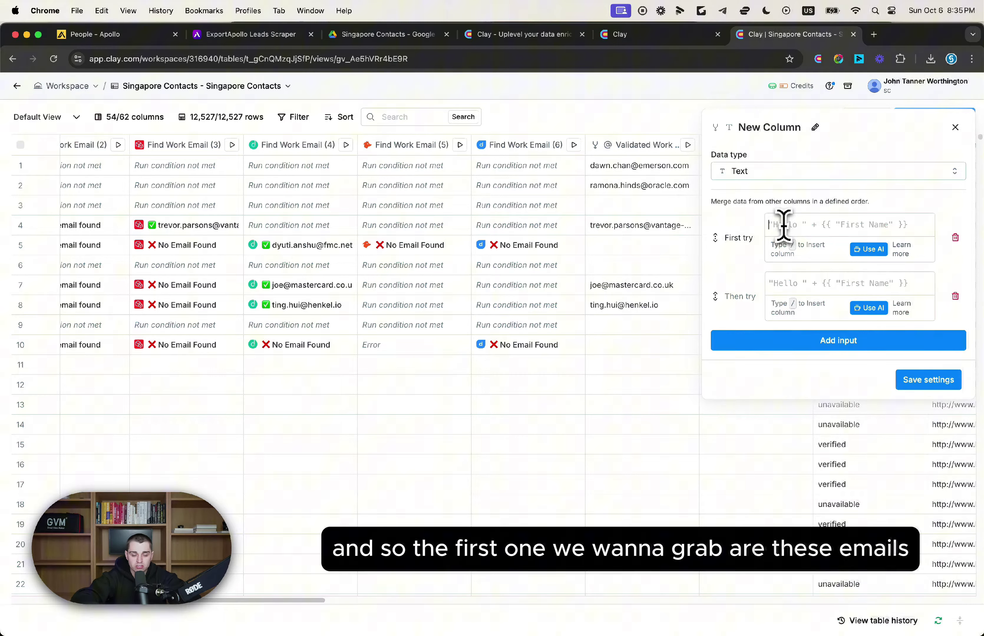
scroll(516, 269, left, 10)
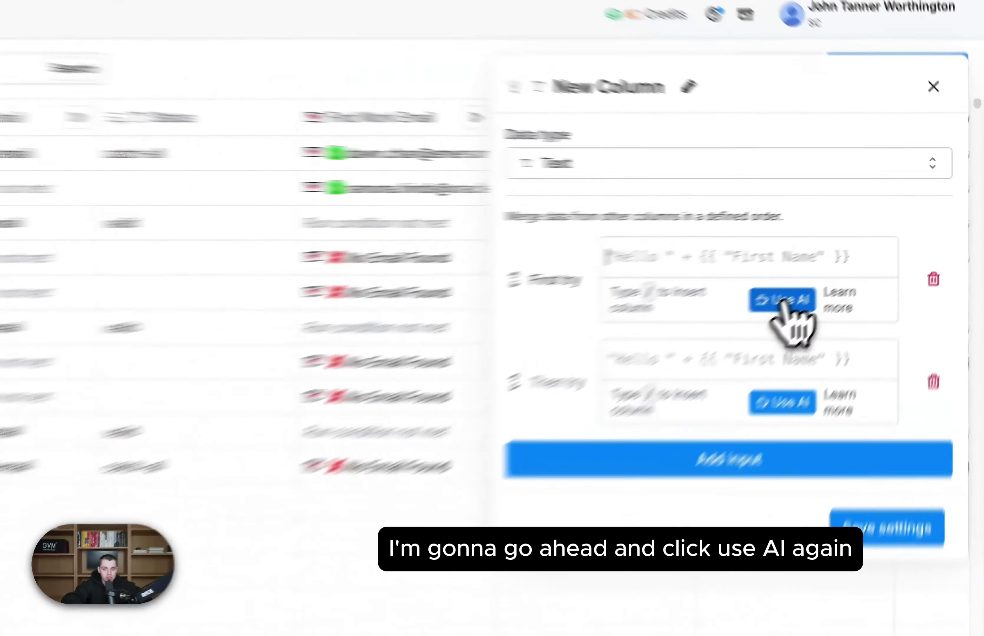
click(869, 251)
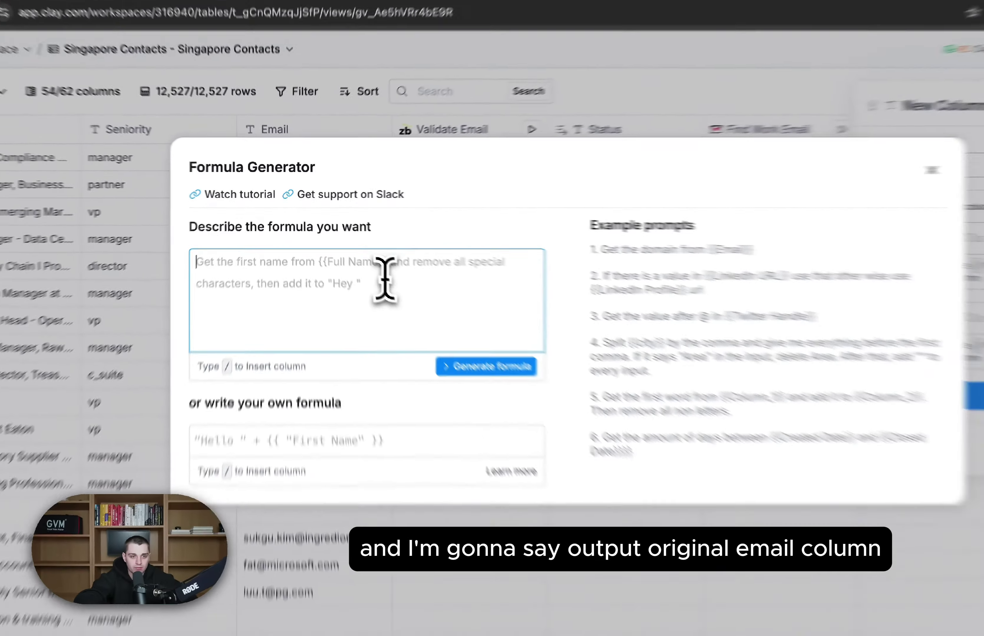
text(o)
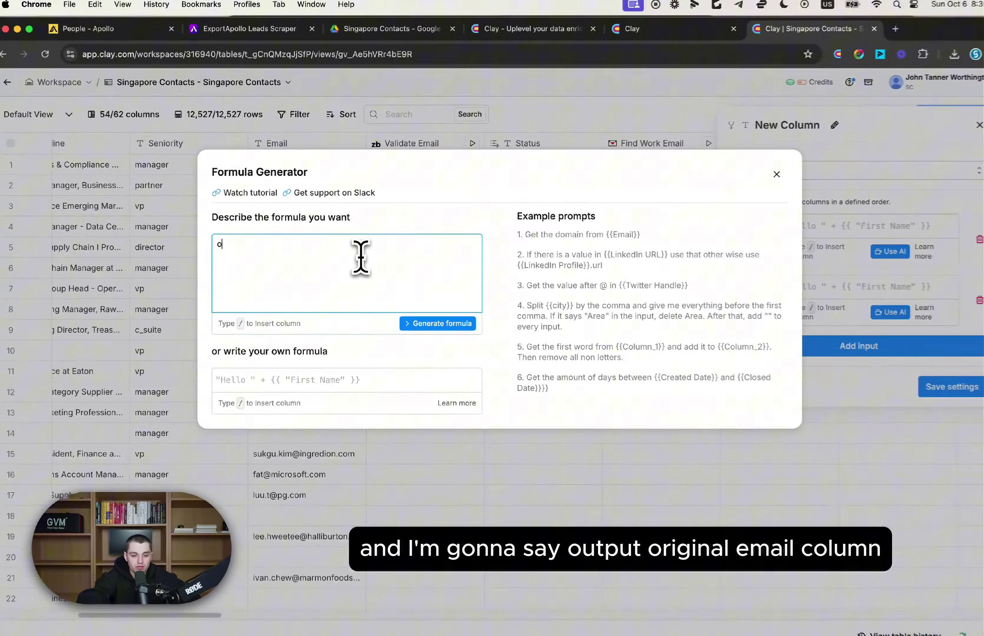
text(ut /email)
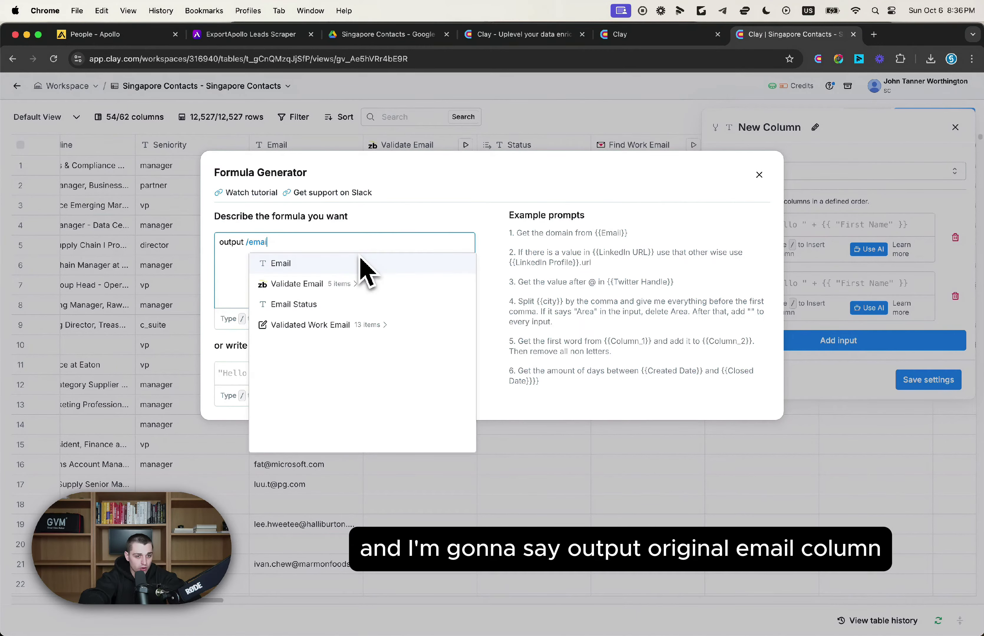
click(358, 265)
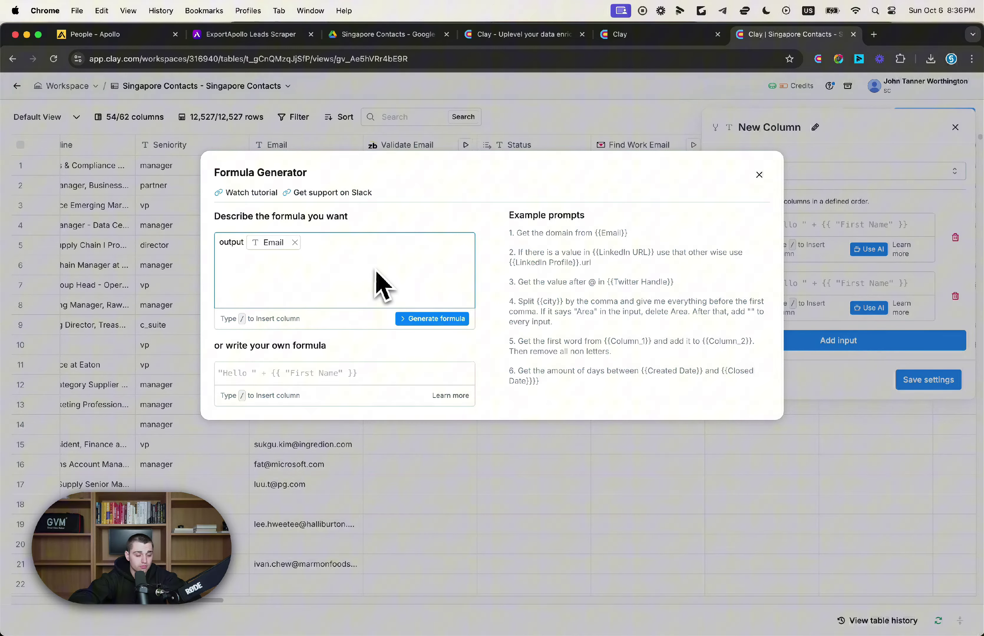
text(only if /status)
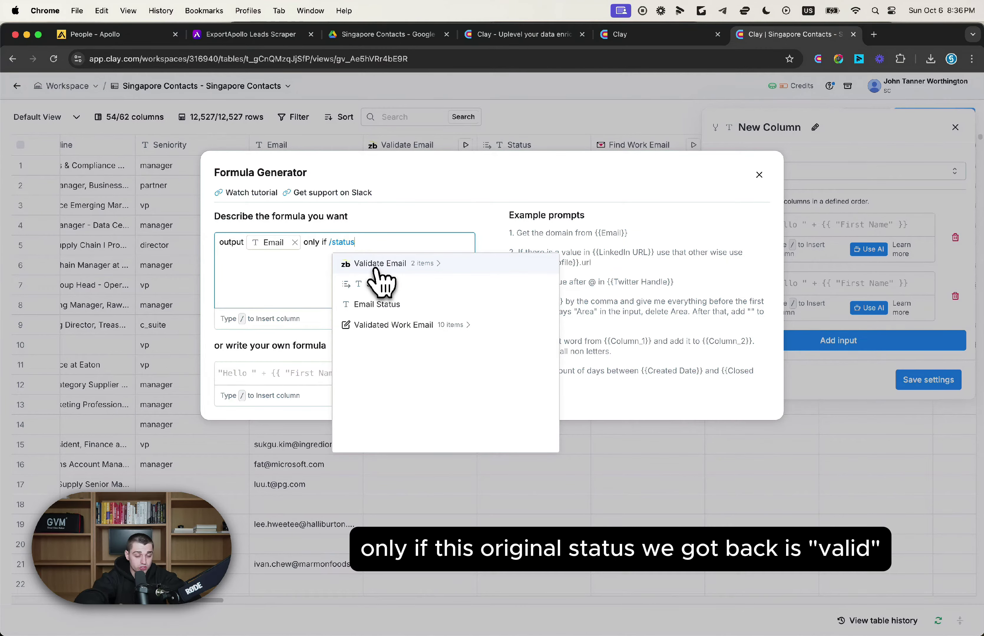
click(359, 290)
text(is valid)
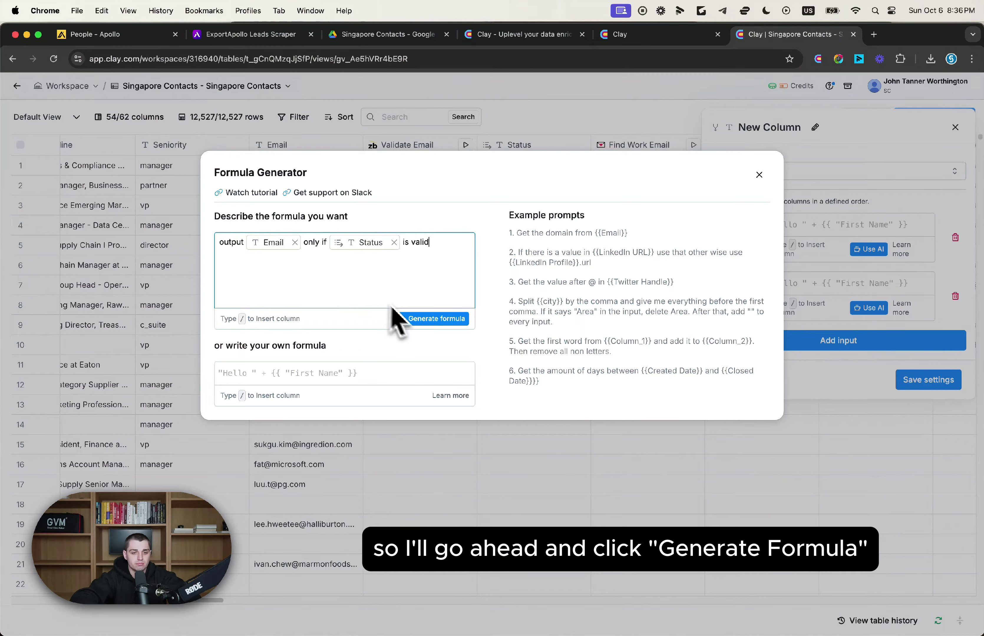
click(418, 319)
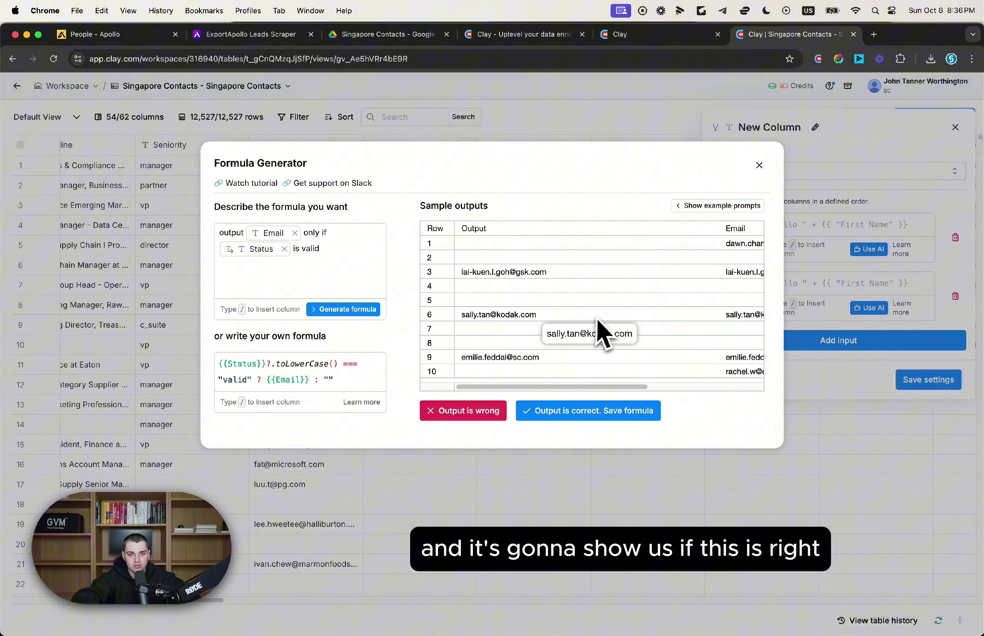
Check the formula's sample outputs against the Email and Status values, then save it as the first merge input
scroll(603, 335, right, 5)
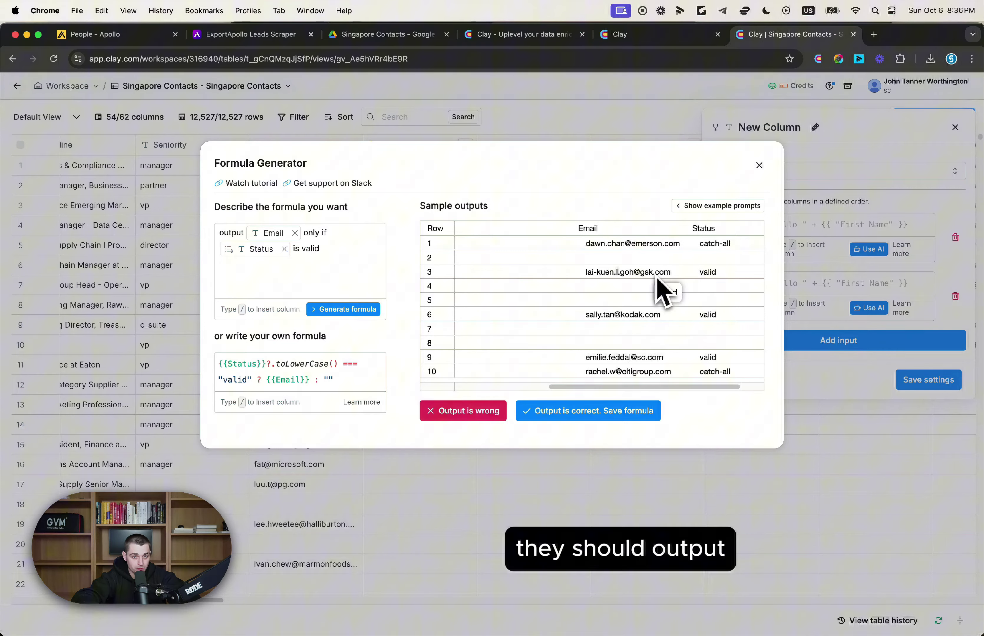
scroll(659, 287, left, 5)
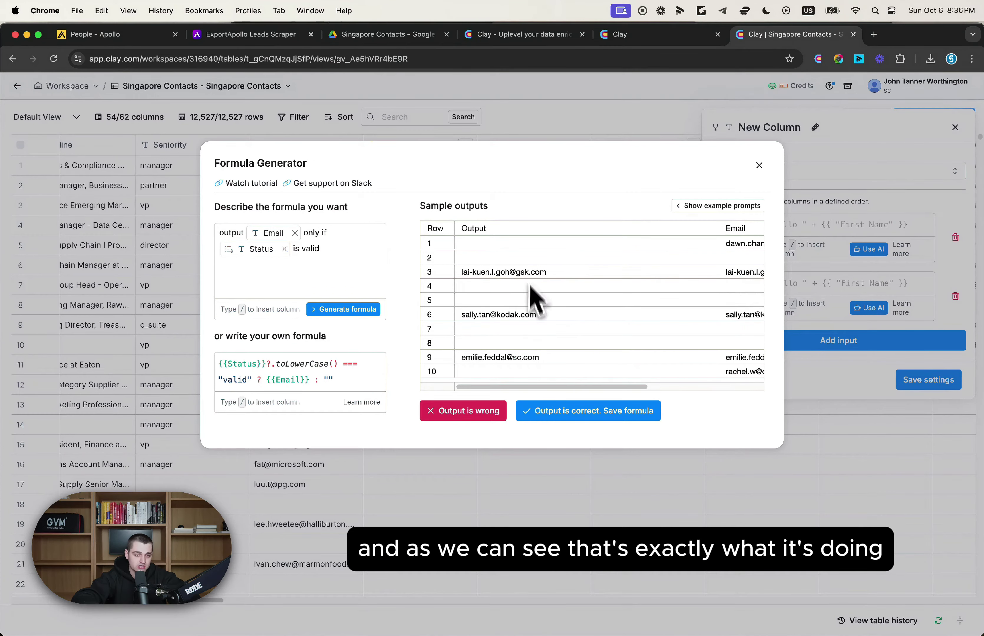
scroll(527, 373, right, 5)
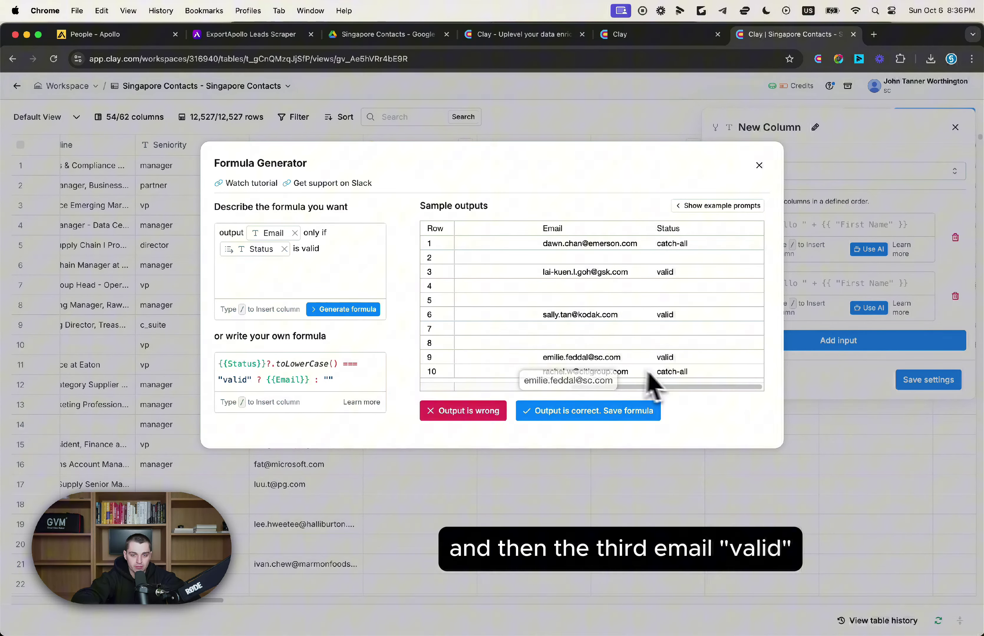
scroll(655, 387, left, 5)
scroll(638, 378, right, 5)
scroll(613, 382, left, 5)
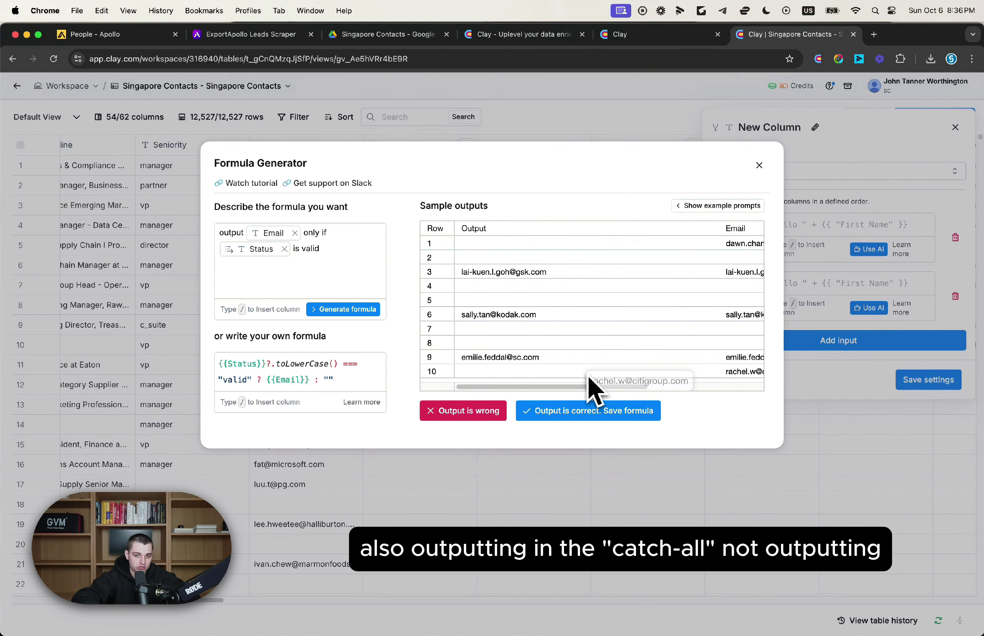
click(573, 414)
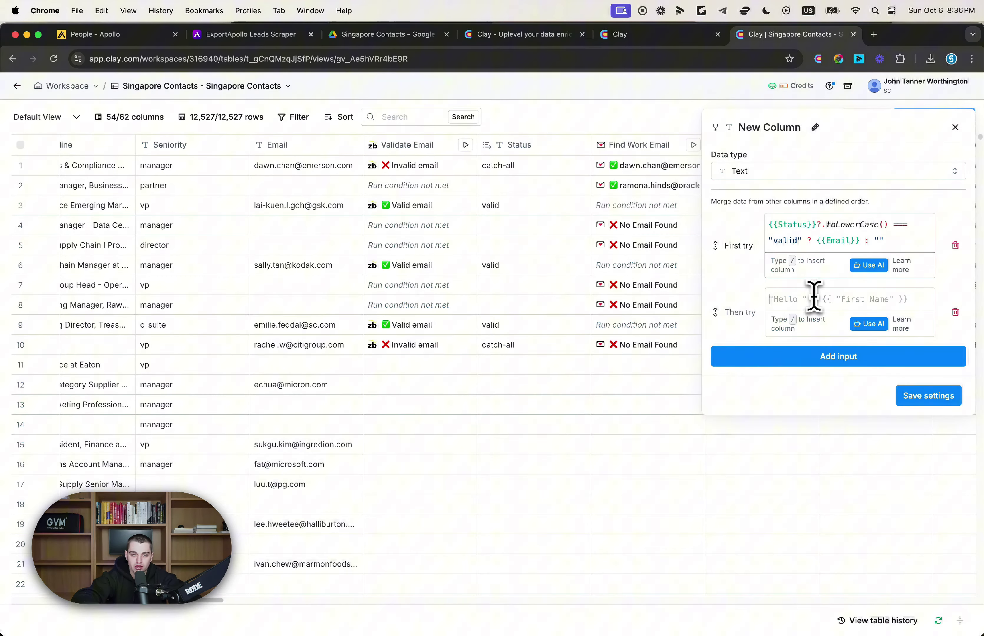
Set the merge column's second input to the Validated Work Email column and save the column settings
text(/)
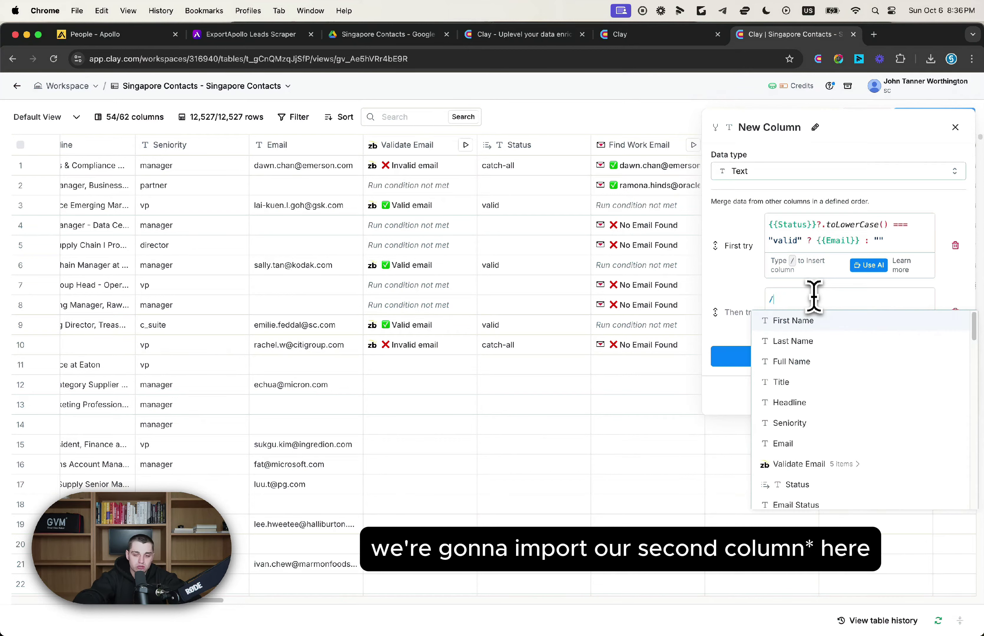
text(valida)
click(823, 345)
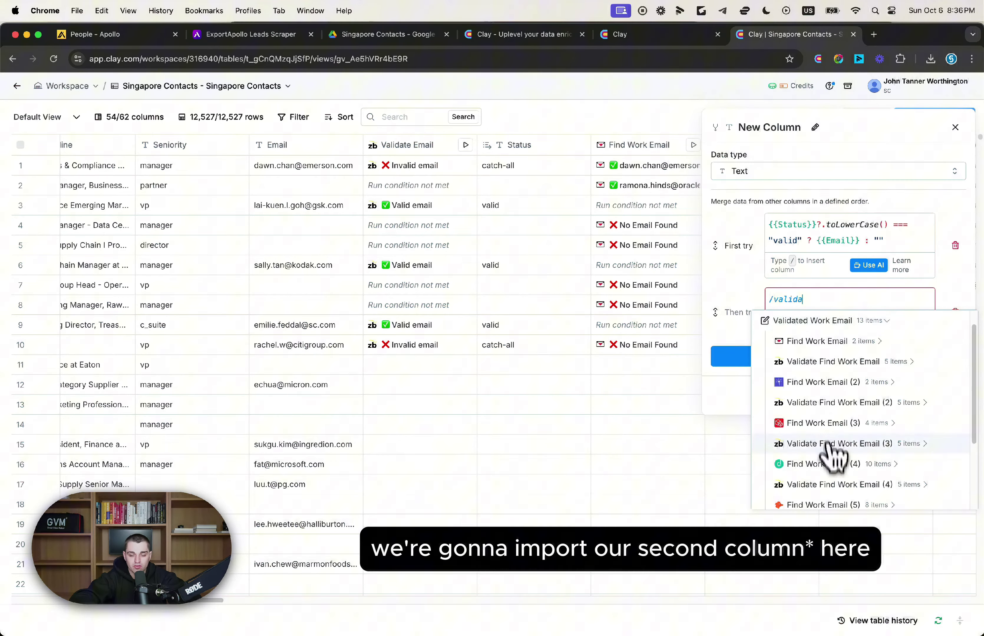
scroll(830, 476, down, 3)
click(830, 496)
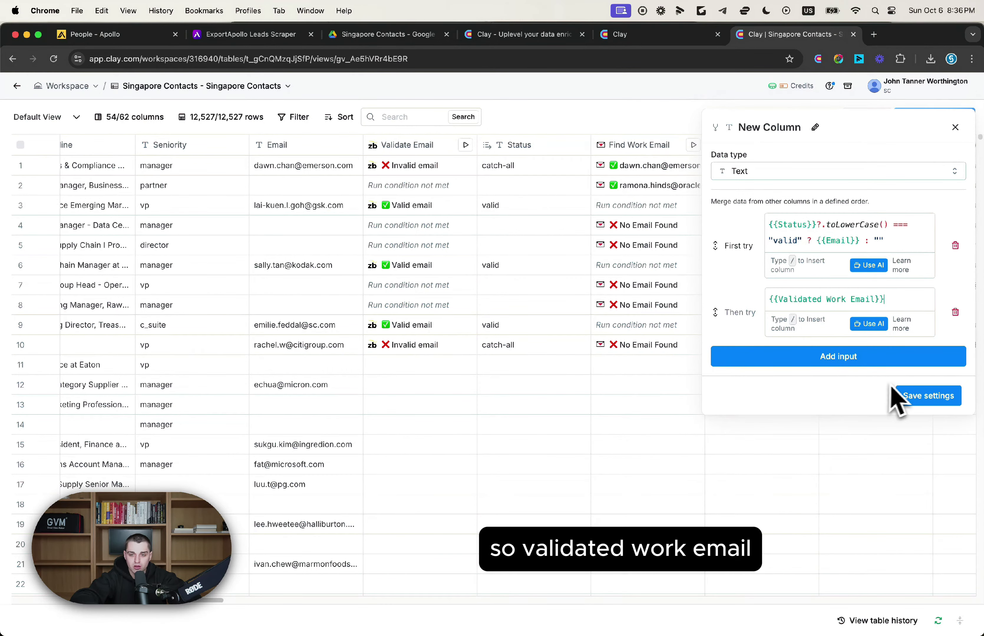
click(909, 396)
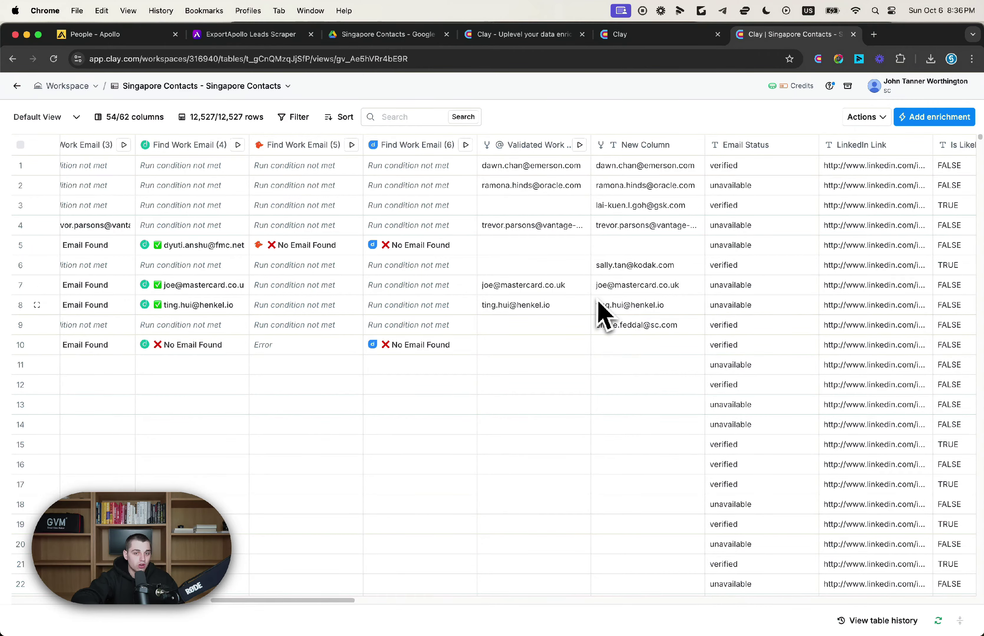
Compare the merged email column with the original Email, Status and waterfall columns, and review the other lead data columns
scroll(600, 316, left, 1)
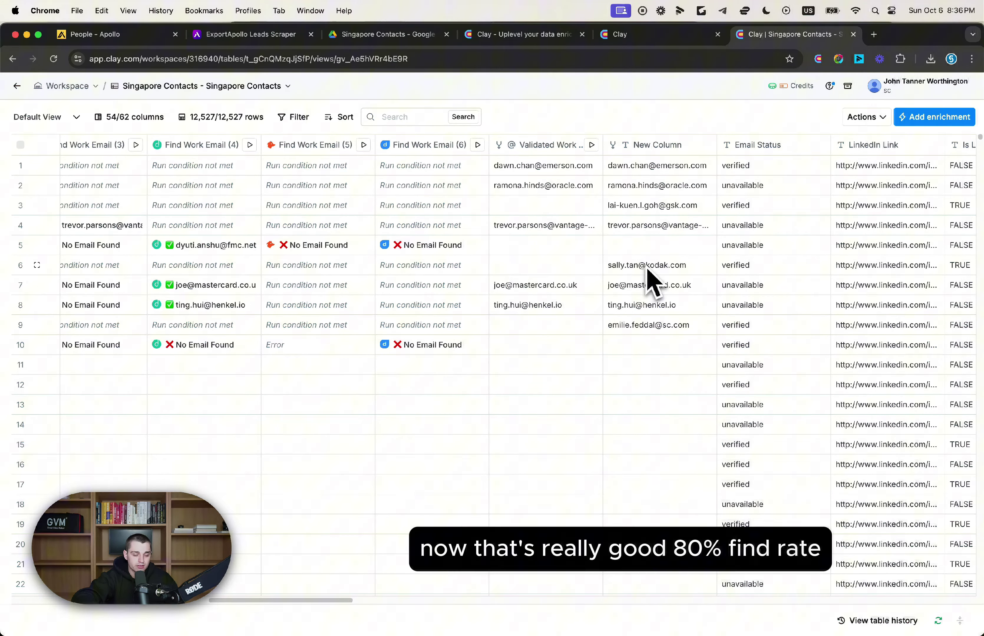
scroll(637, 287, left, 15)
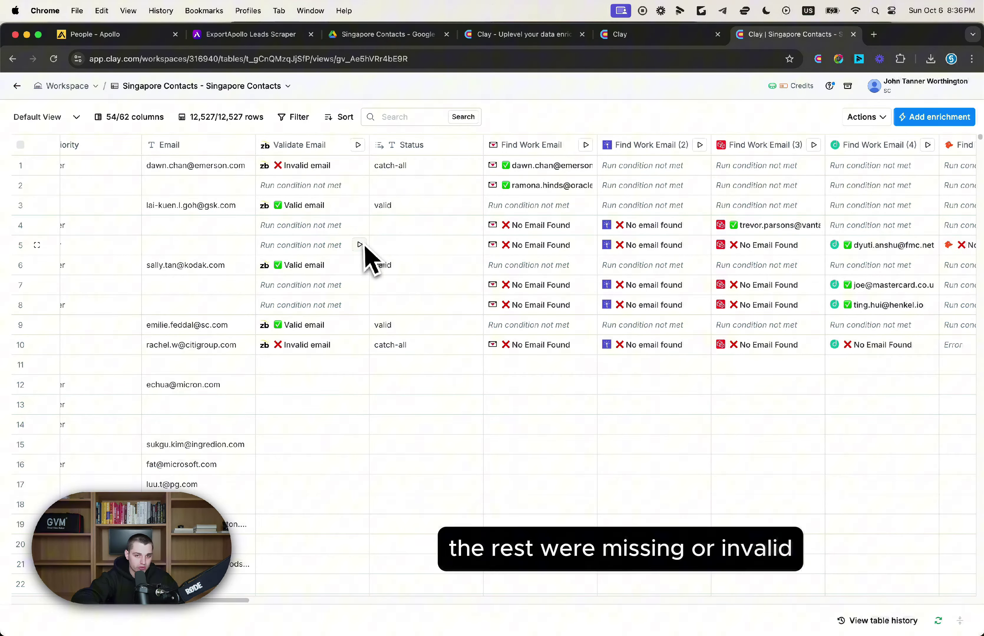
scroll(368, 257, right, 15)
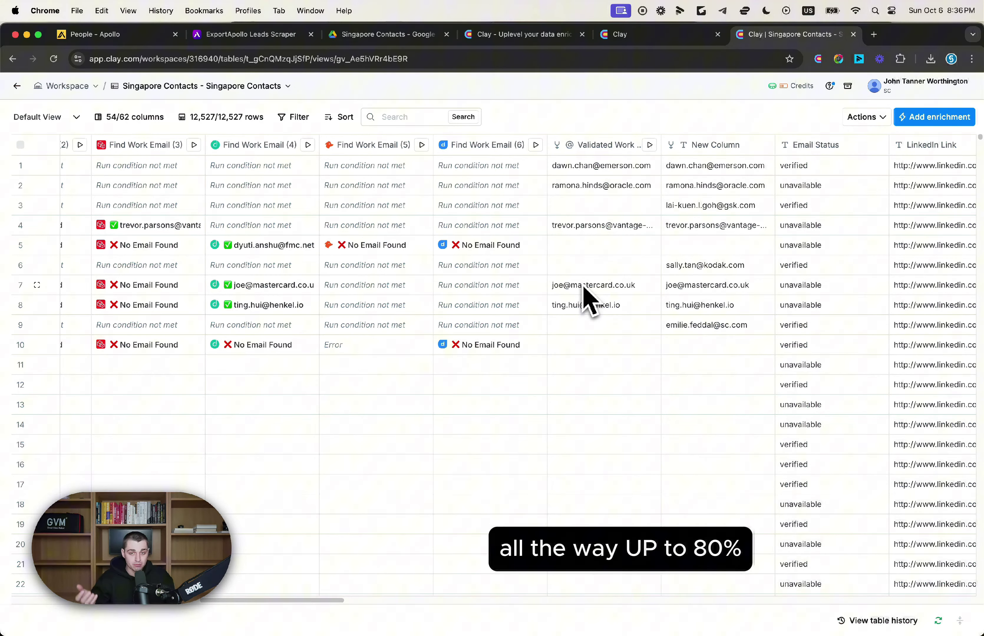
scroll(584, 290, left, 15)
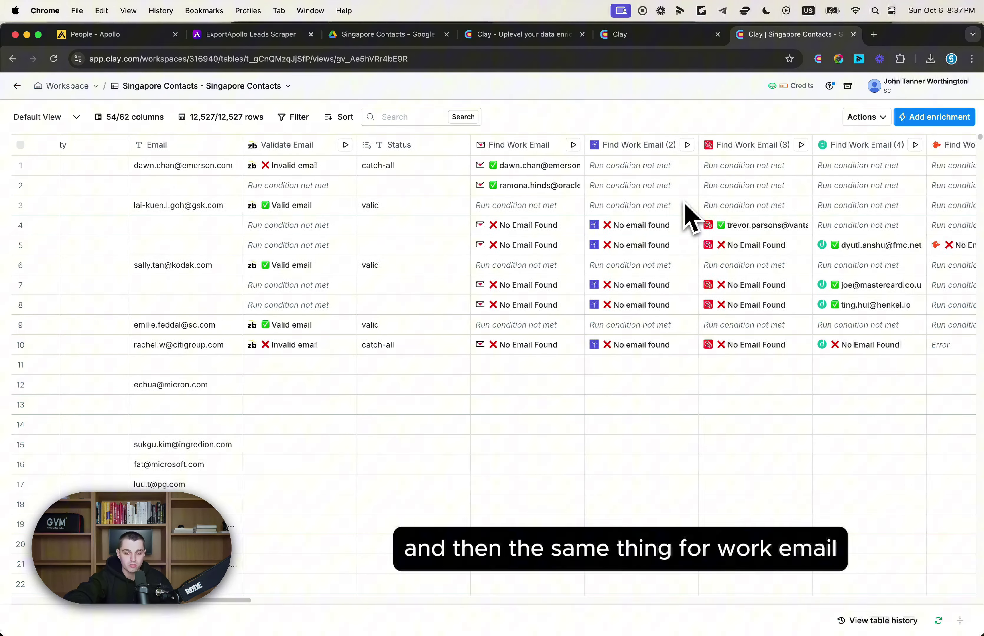
scroll(688, 215, left, 2)
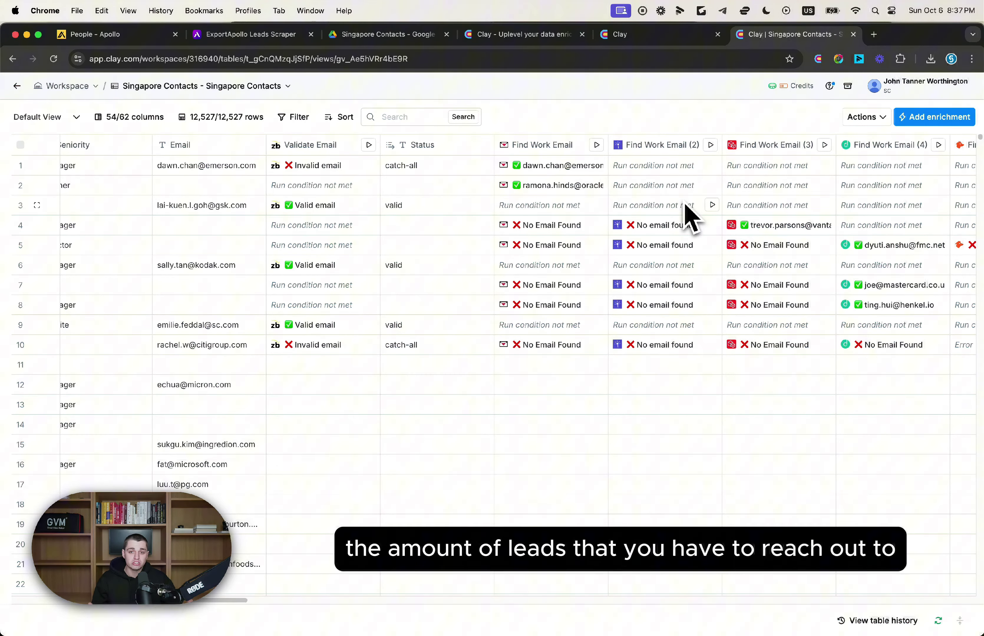
scroll(688, 214, left, 5)
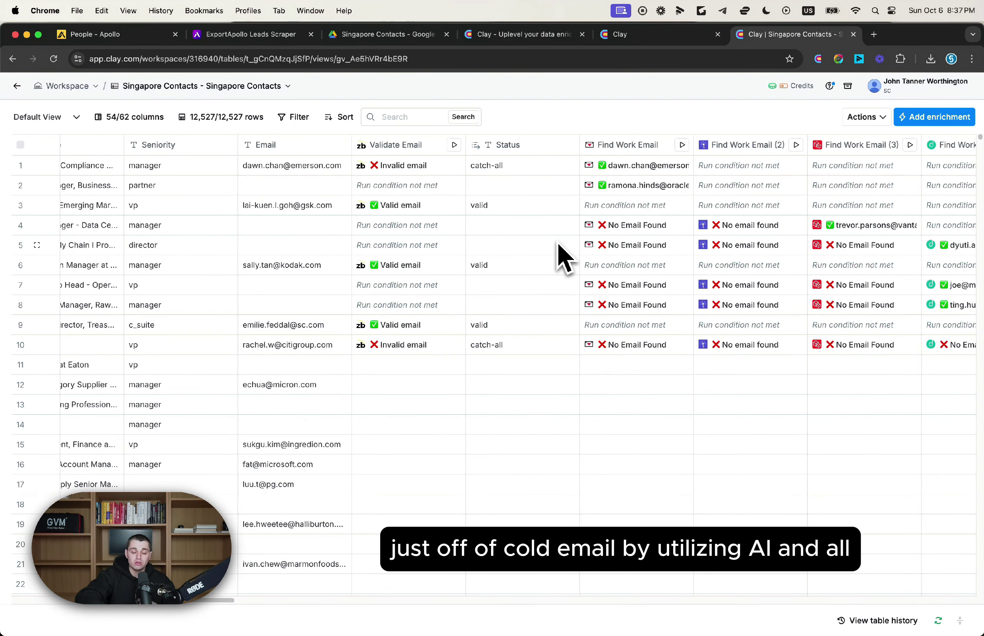
scroll(563, 255, left, 10)
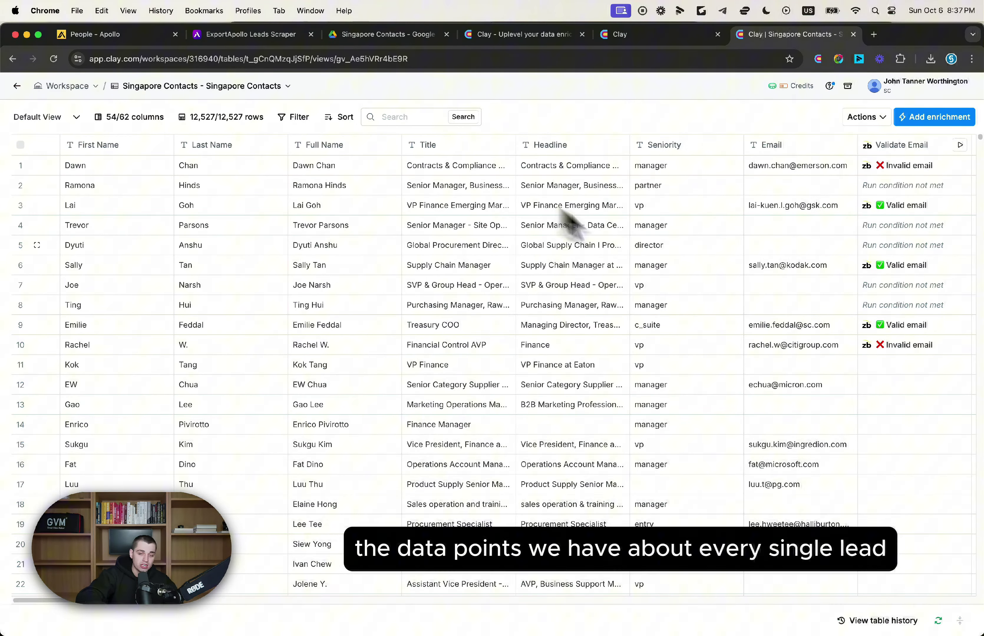
scroll(612, 252, right, 15)
scroll(612, 253, right, 20)
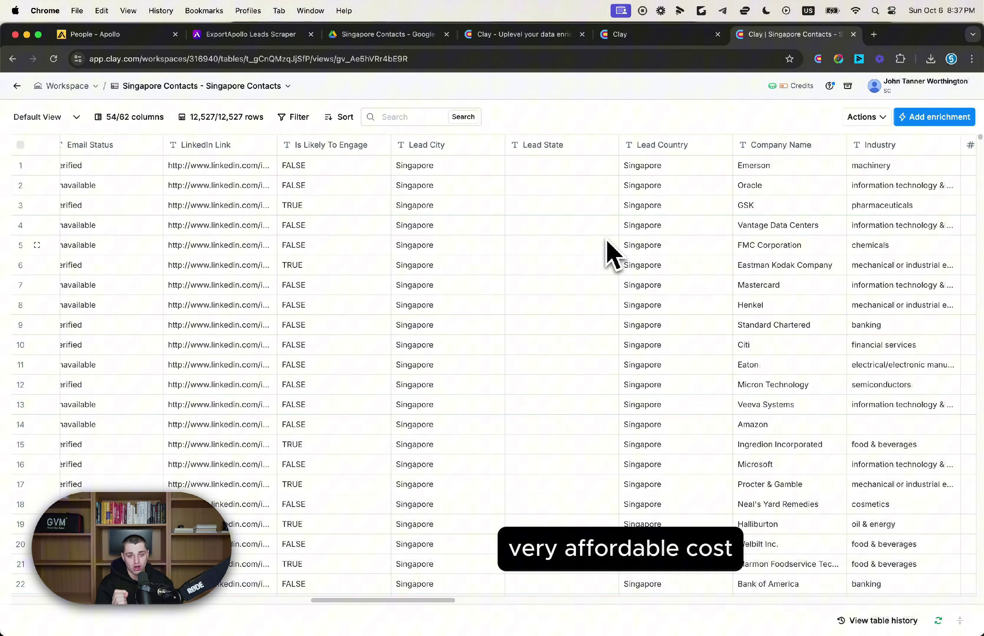
scroll(612, 253, left, 15)
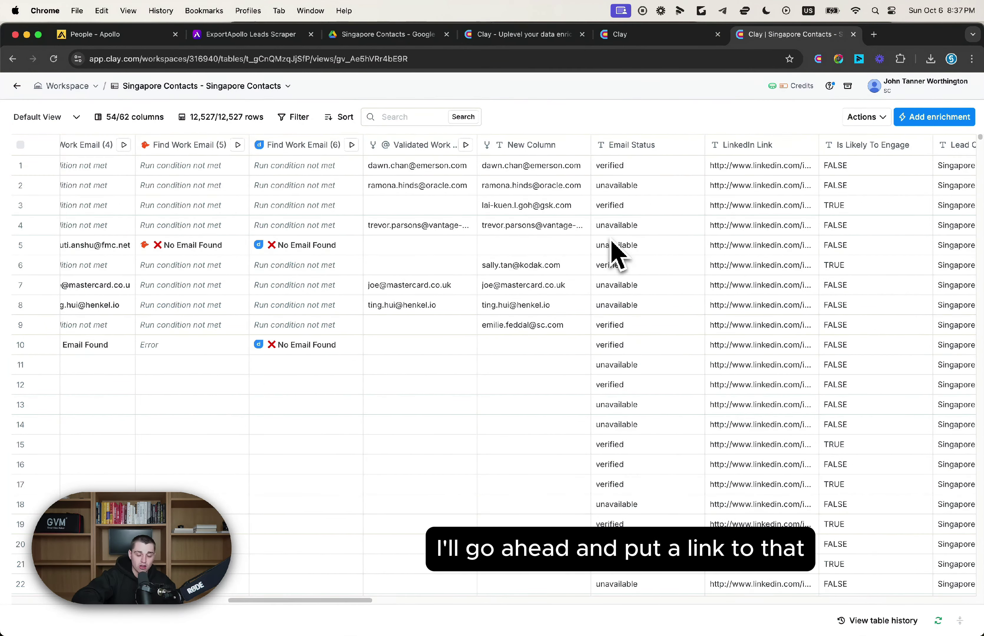